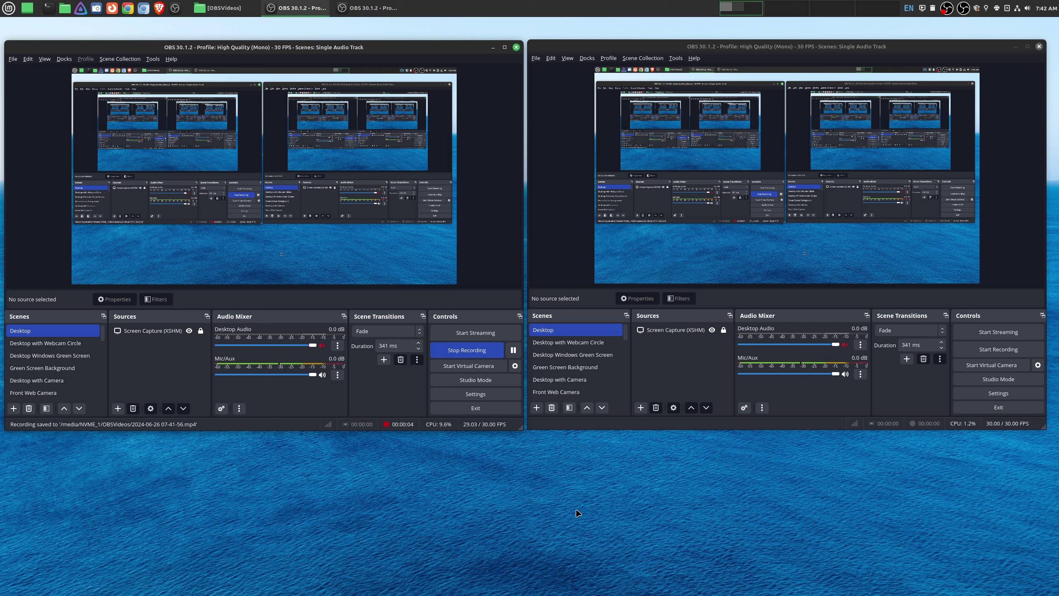
- Add a new scene named "Slide Test" in the OBS window that is not recording
click(536, 408)
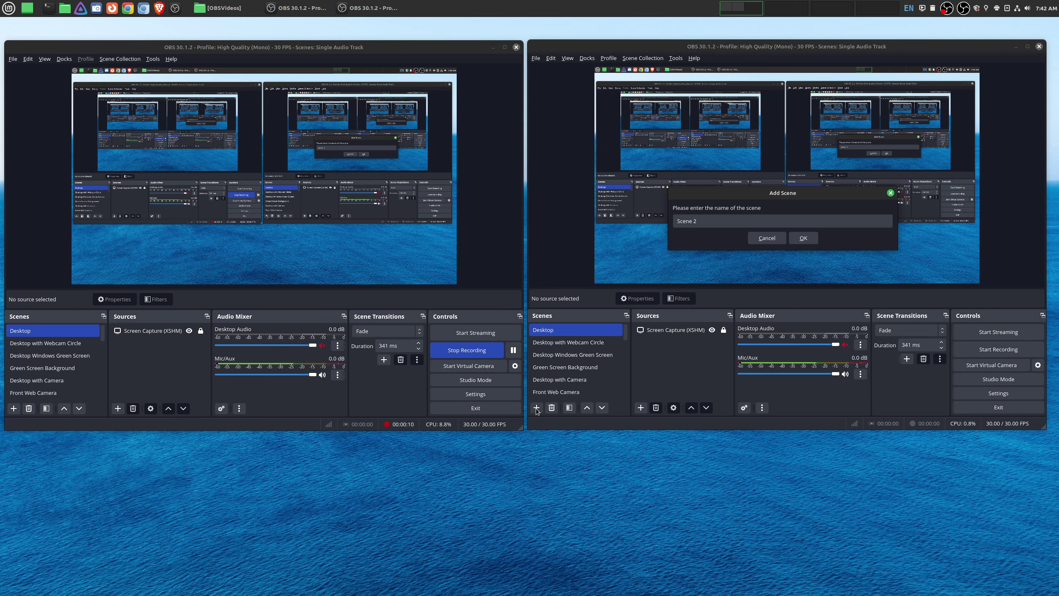
click(710, 222)
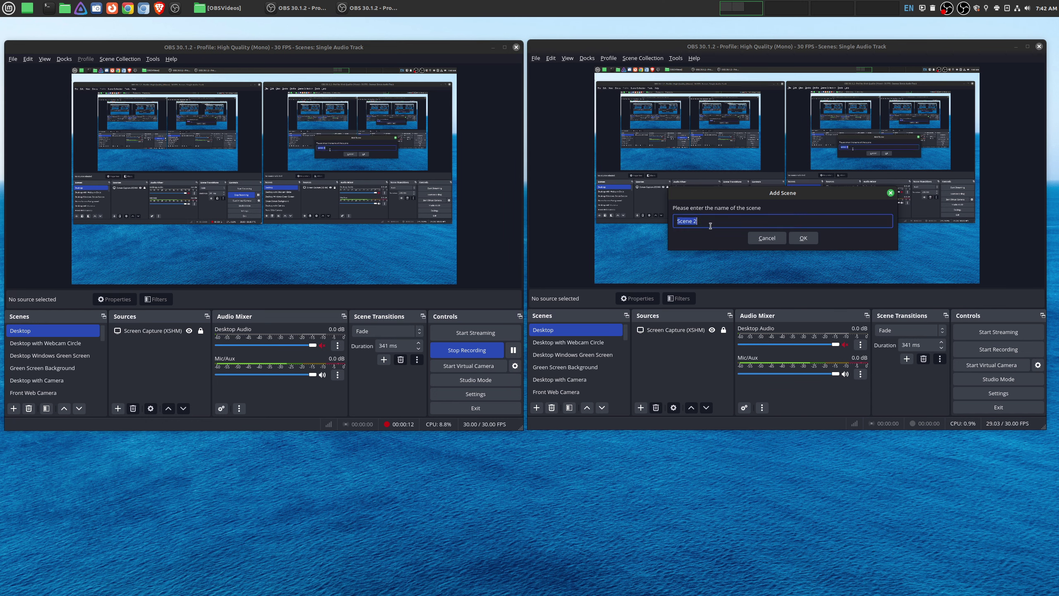
text(Slide Test)
click(815, 237)
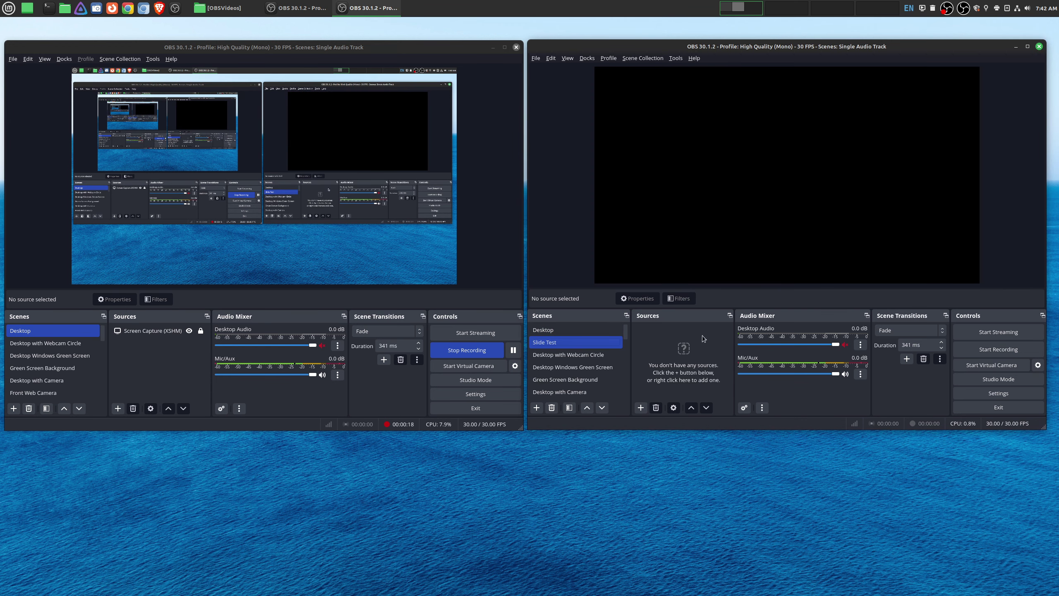
- Create a new Image Slide Show source in the Slide Test scene, keeping the suggested name
click(641, 407)
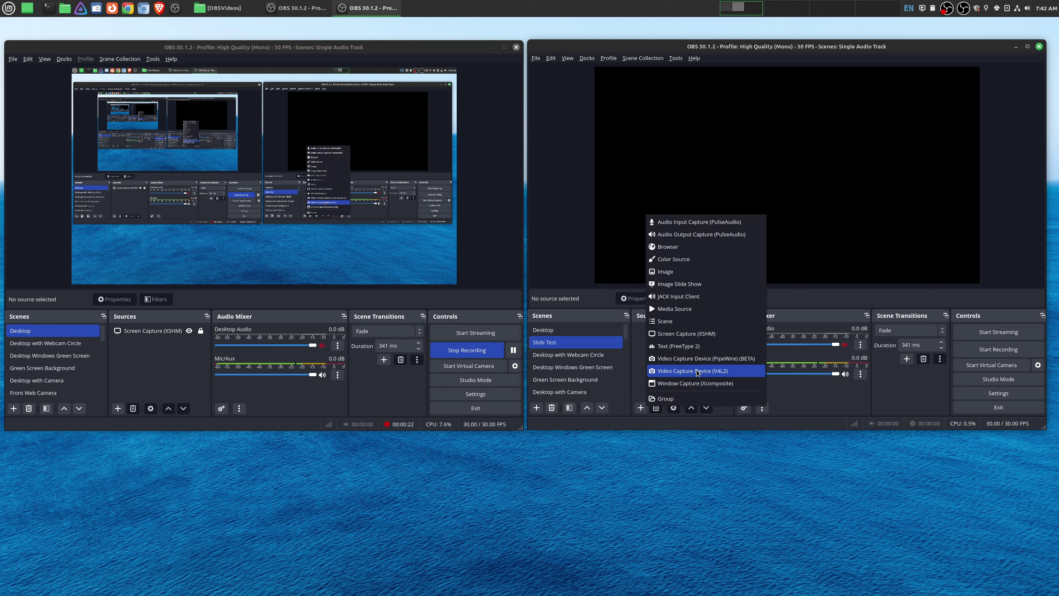
click(699, 288)
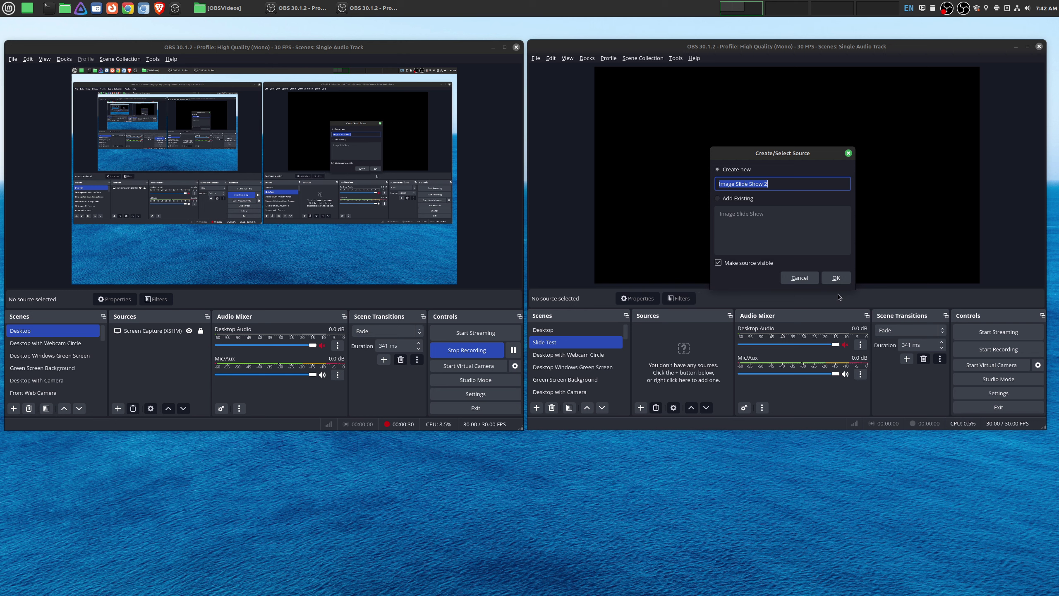
click(836, 277)
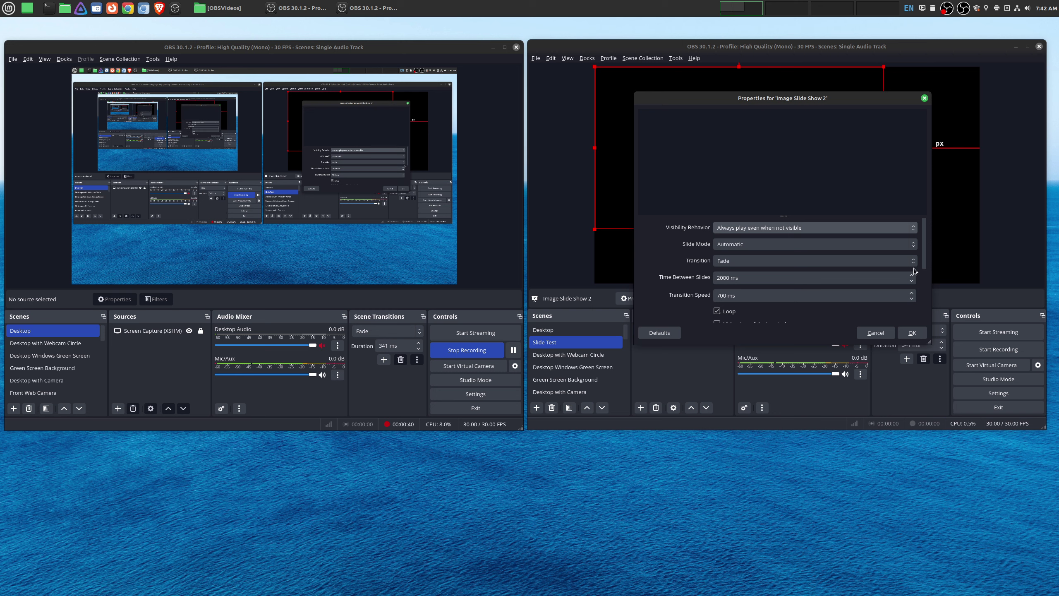
- Add the Slide Show directory from the Pictures folder to the slide show's image files
scroll(913, 272, down, 5)
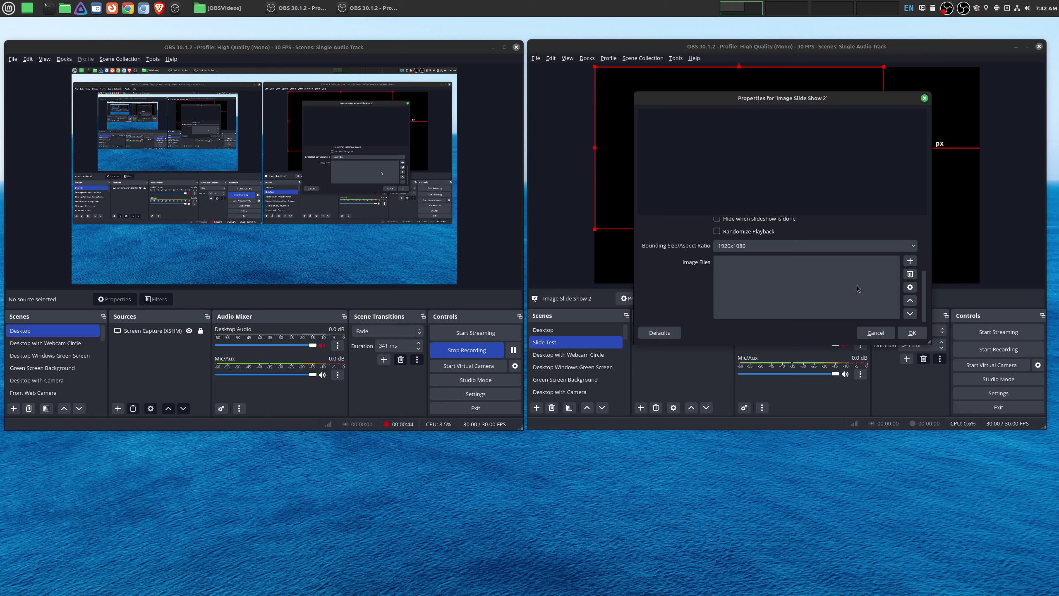
click(910, 261)
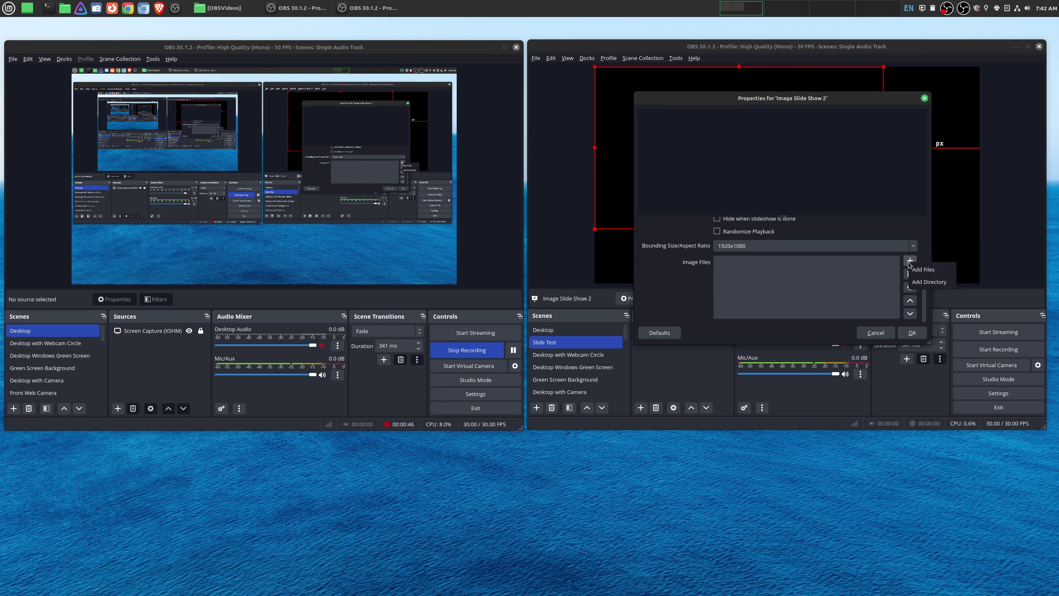
click(933, 284)
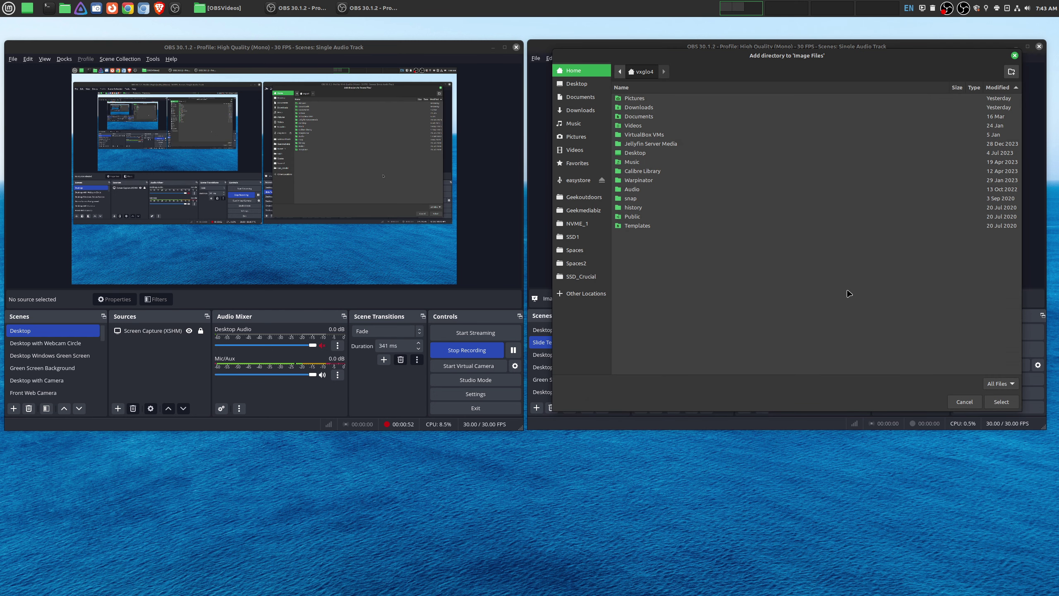
double_click(653, 102)
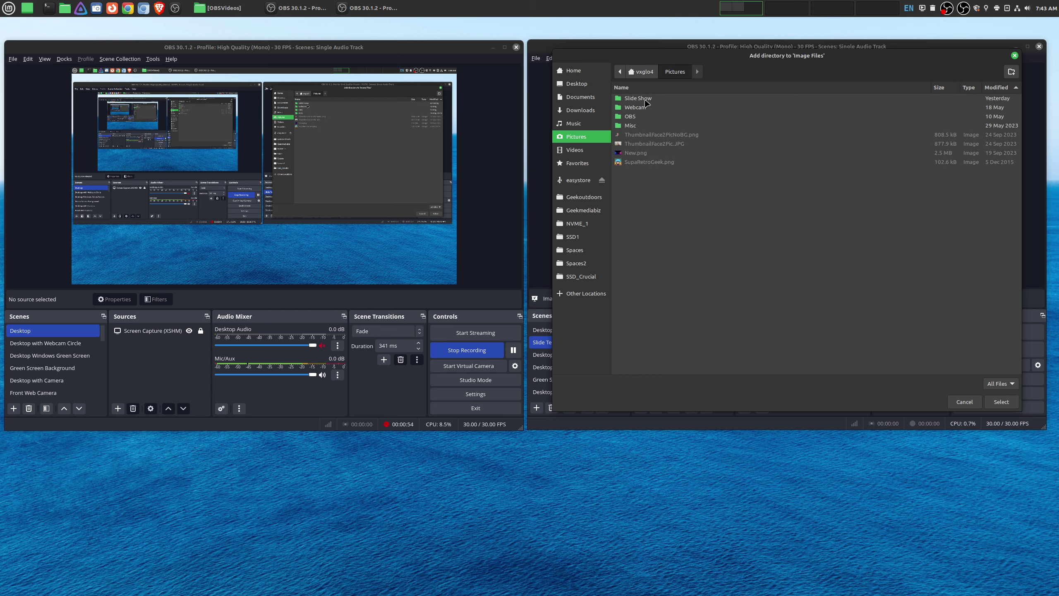
click(644, 100)
click(1002, 402)
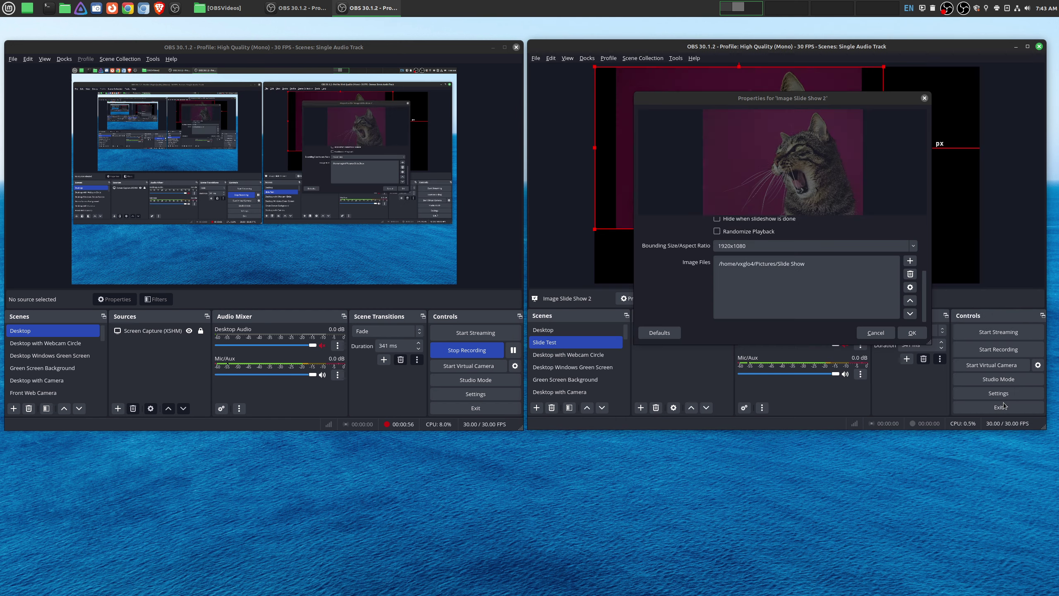
click(910, 261)
click(935, 271)
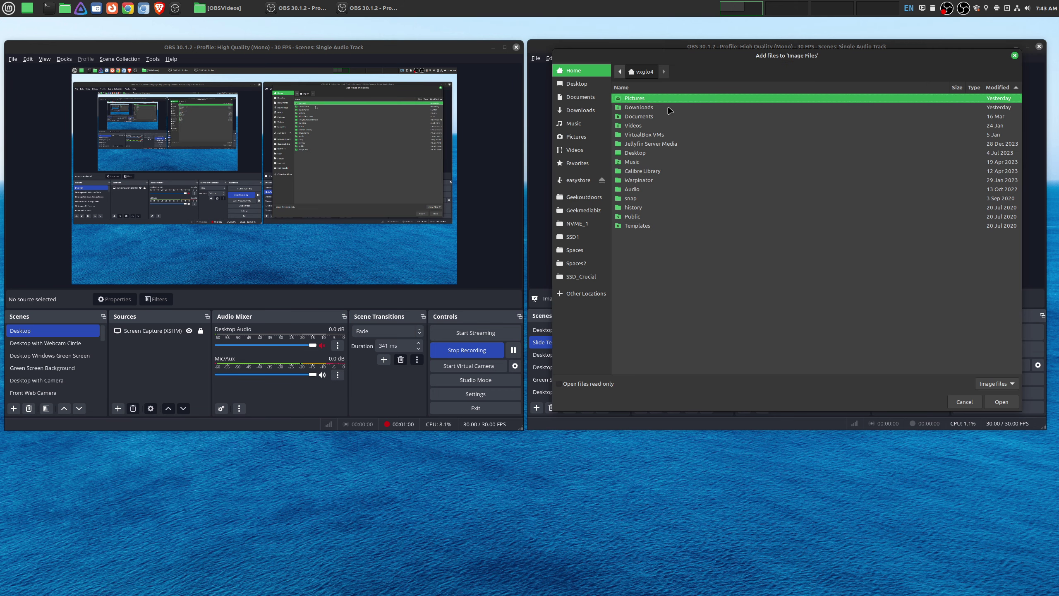
double_click(648, 99)
double_click(649, 100)
click(656, 135)
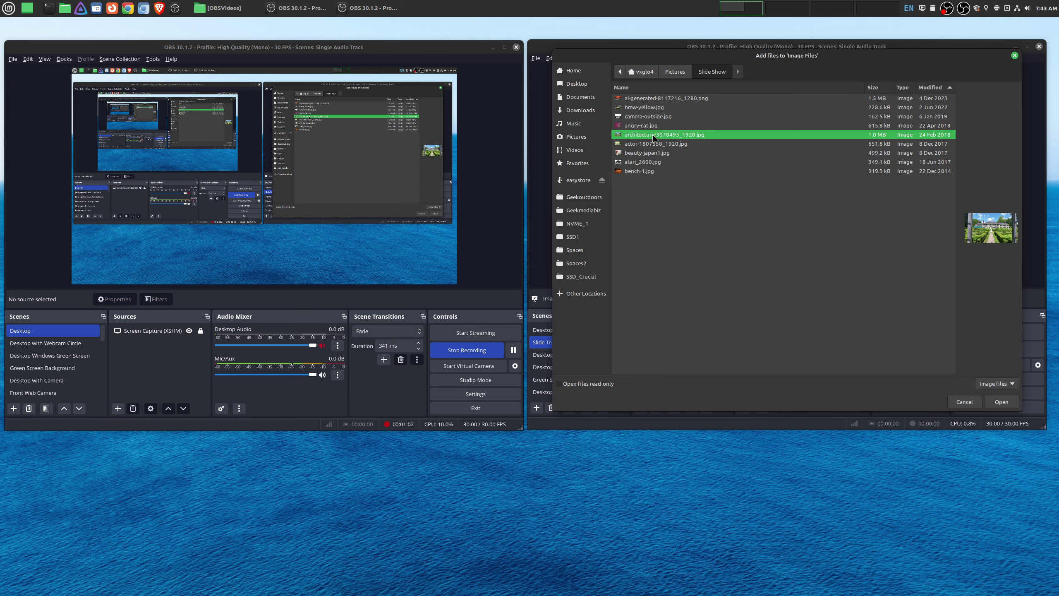
click(649, 116)
click(649, 100)
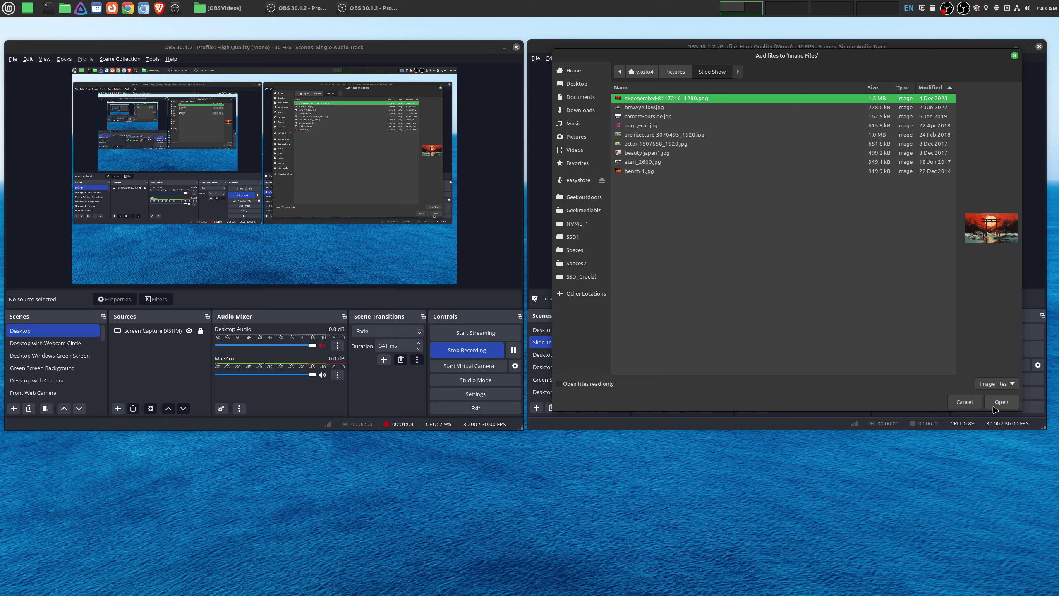
click(966, 402)
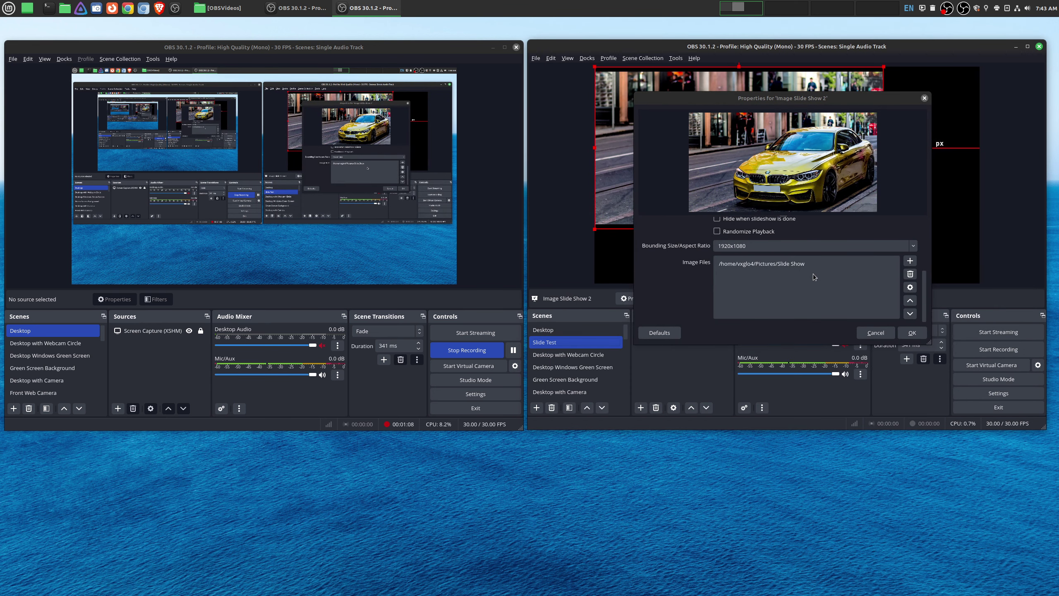
- Move the slide show's properties dialog clear of the preview and fit the source to the screen
drag(833, 100, 382, 139)
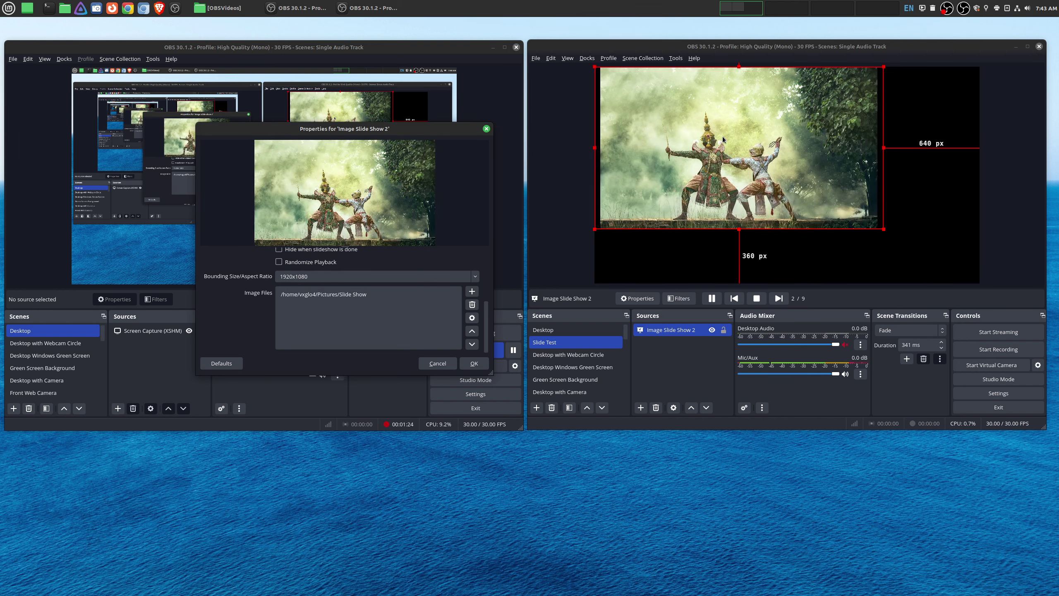
right_click(723, 136)
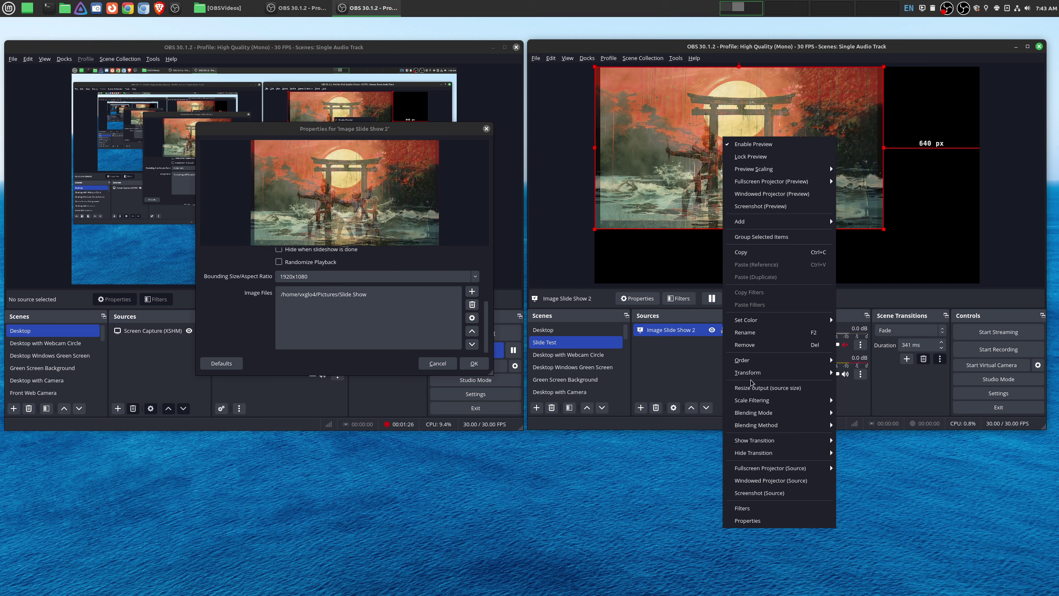
mouse_move(750, 377)
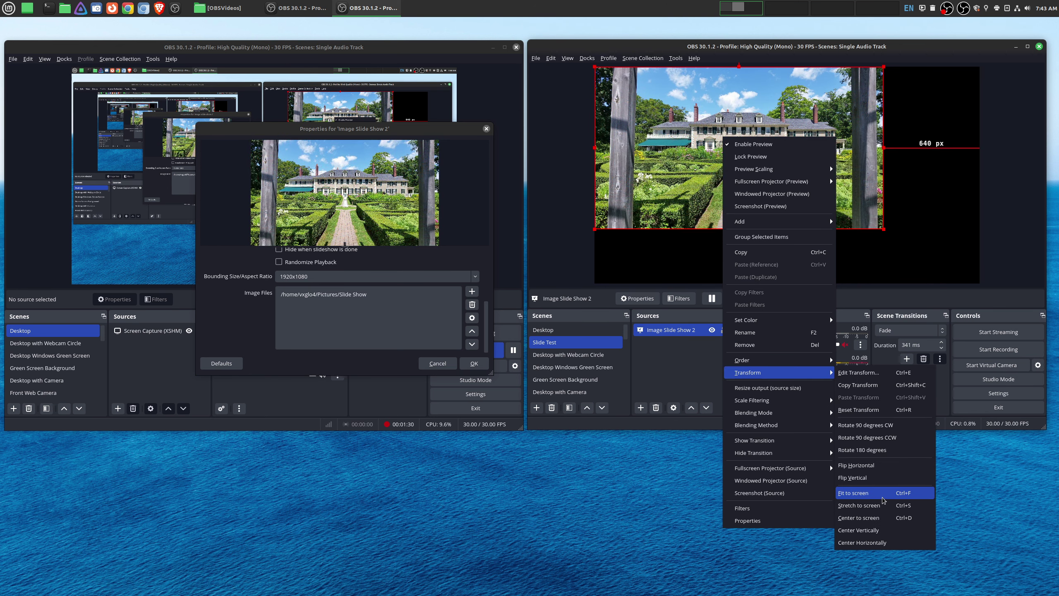
click(881, 495)
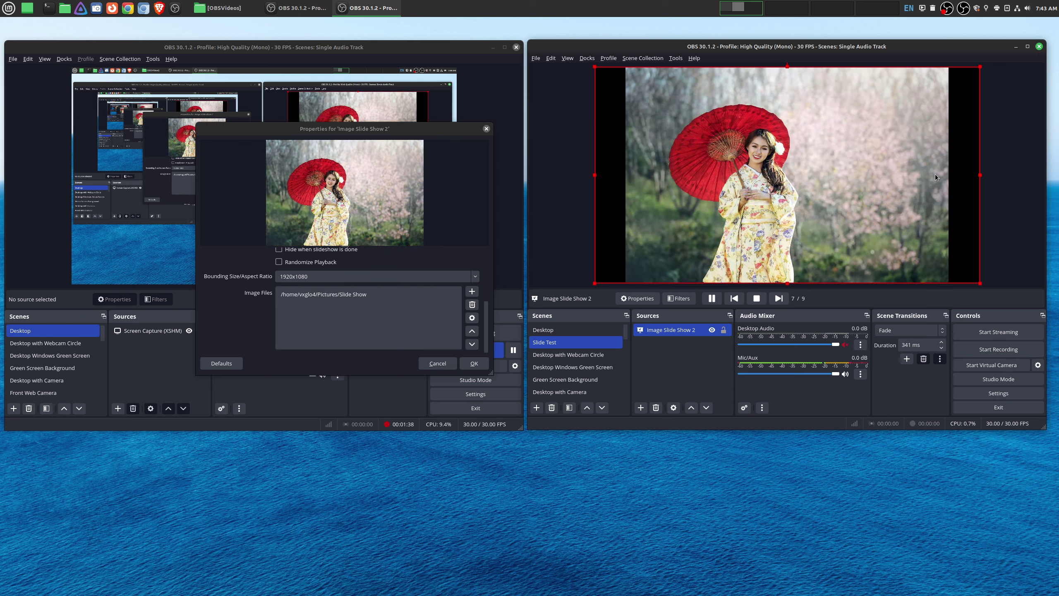
- Try stretching the slide show source to the screen and enlarging it past the canvas edges
right_click(936, 174)
mouse_move(966, 412)
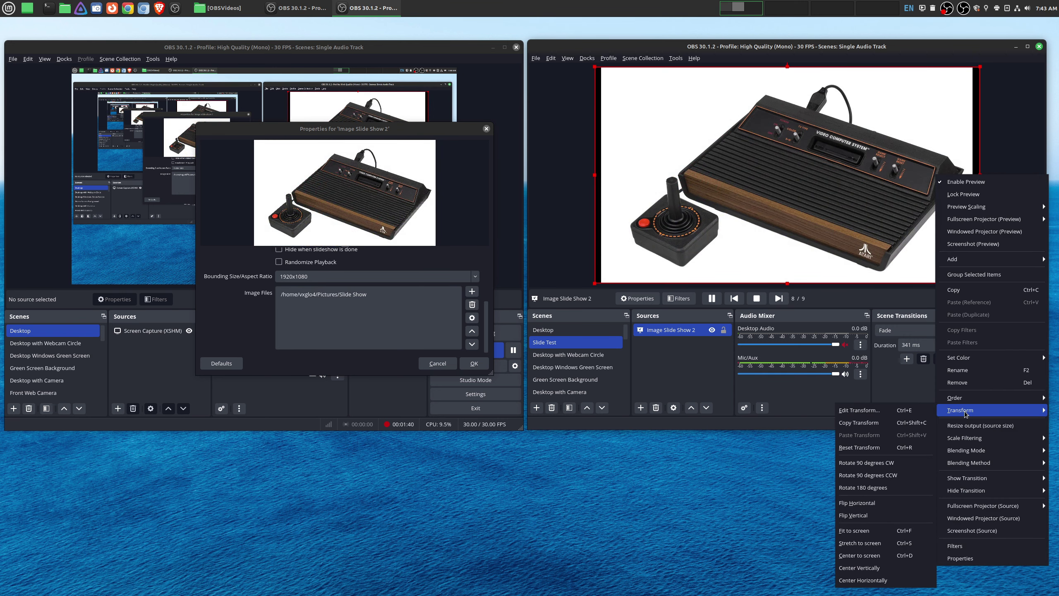
click(871, 543)
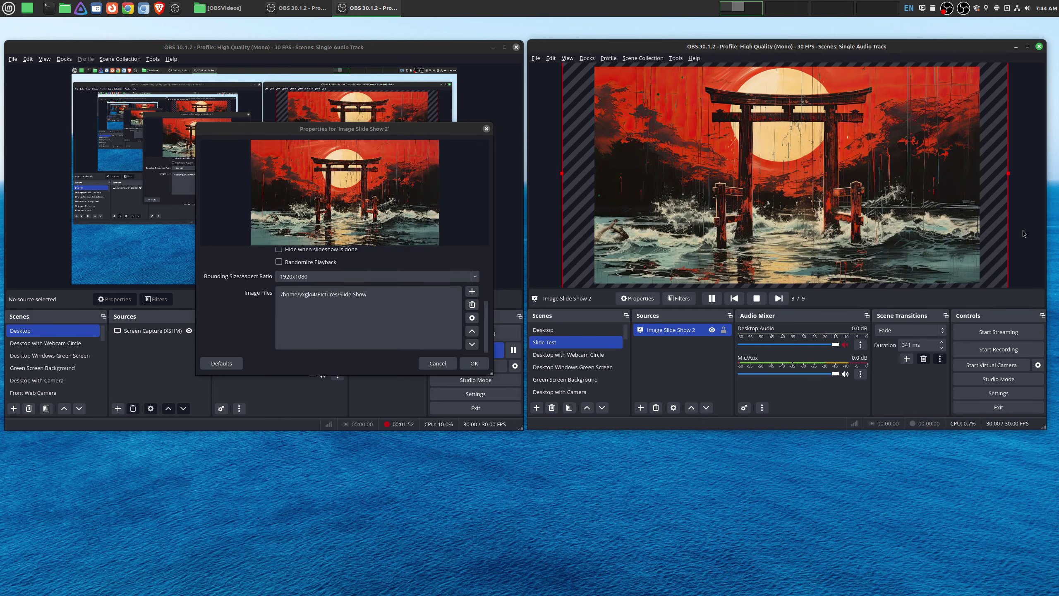
click(1023, 230)
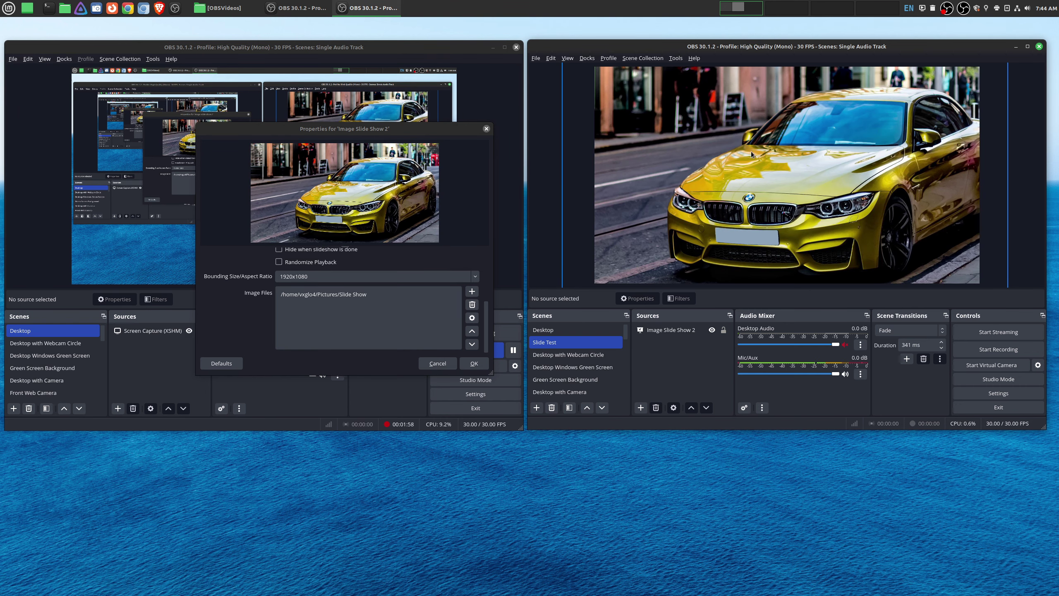
- Select the slide show source in the preview and reset its transform
right_click(730, 150)
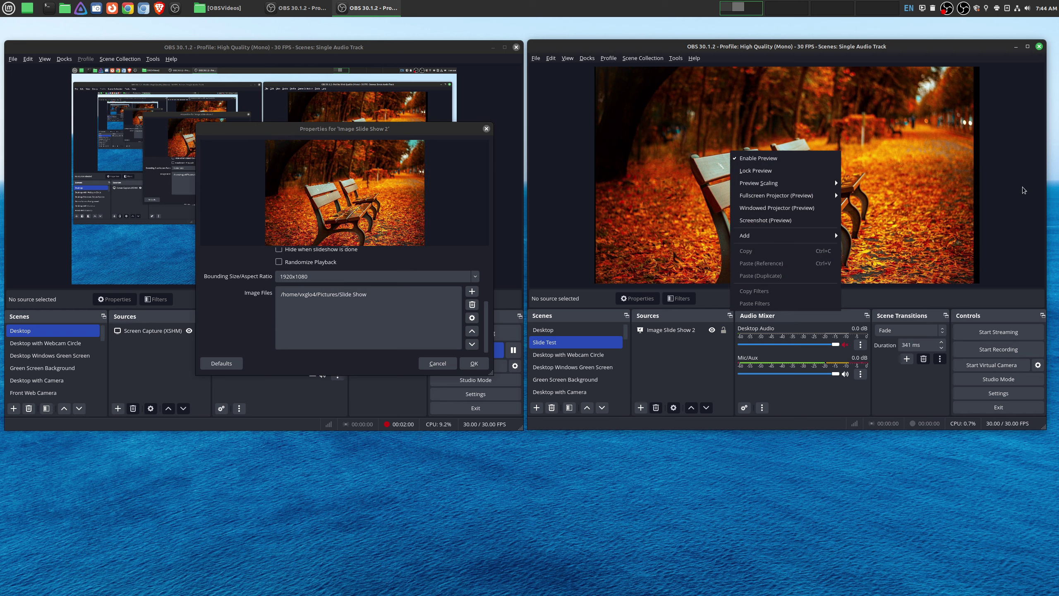
key(Escape)
right_click(825, 194)
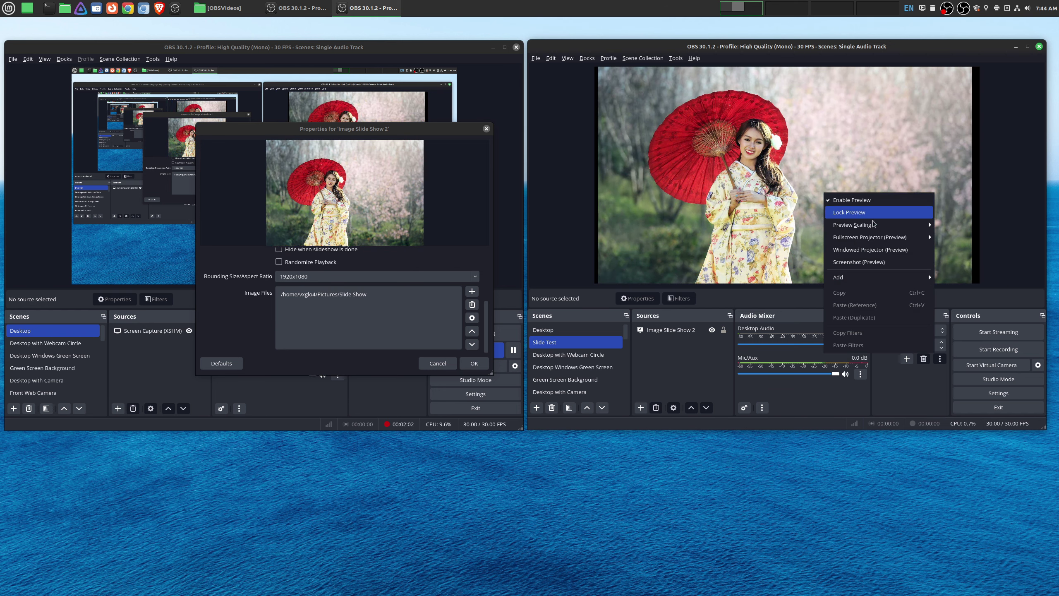
click(875, 147)
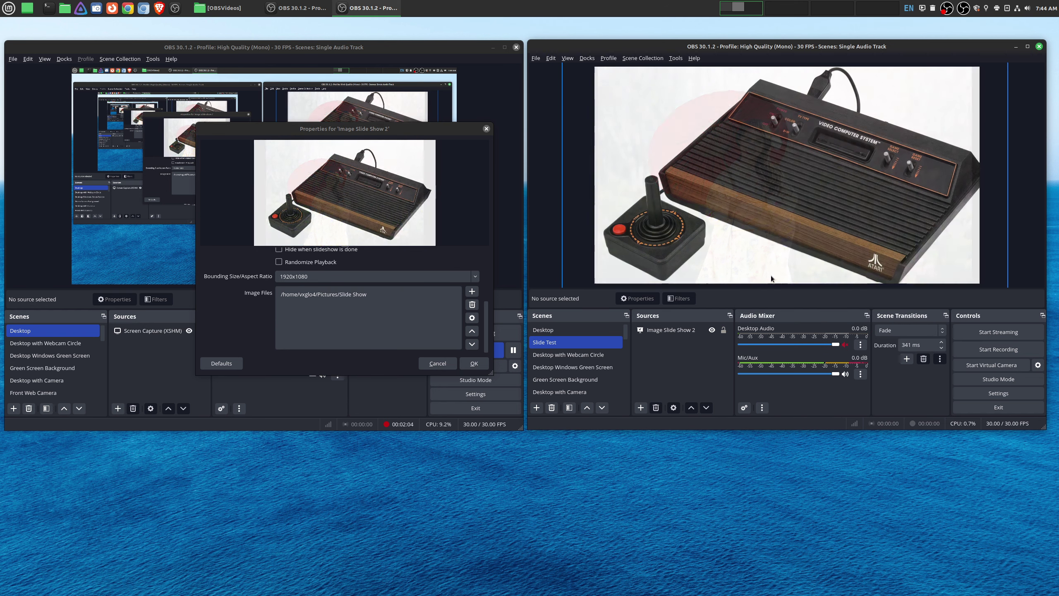
click(938, 223)
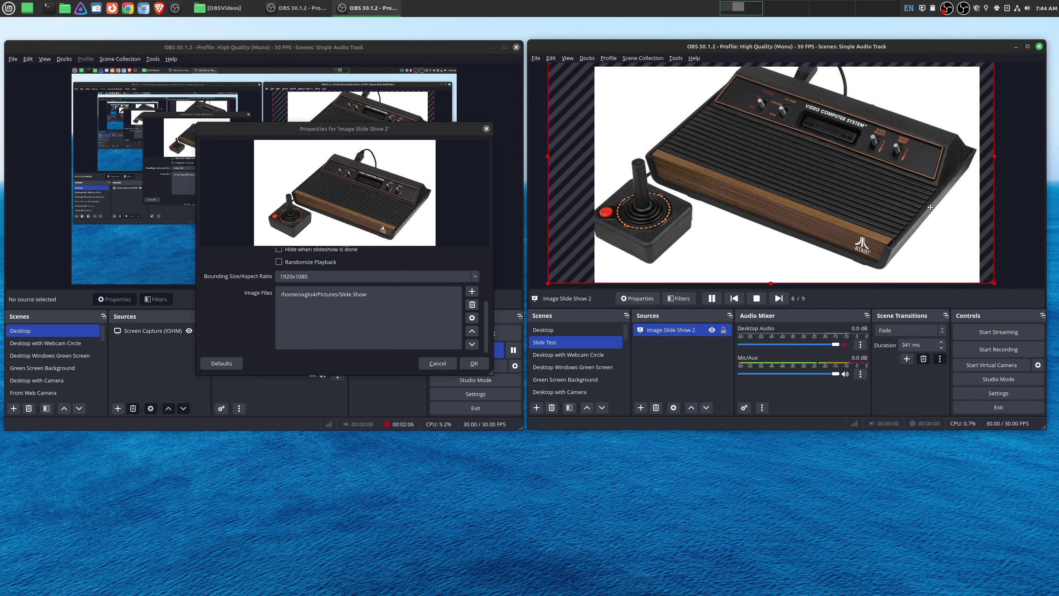
right_click(901, 200)
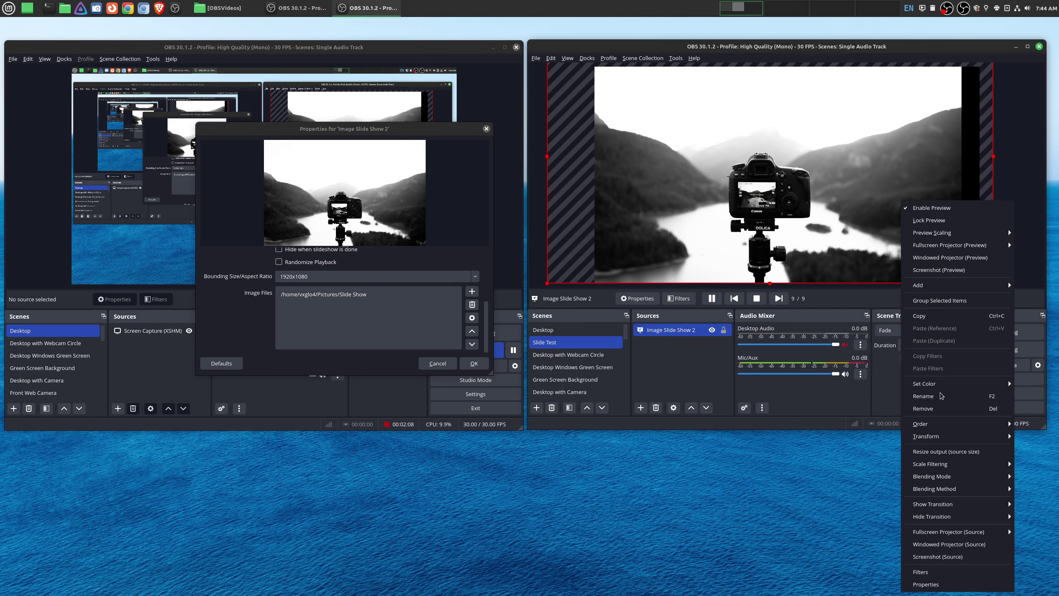
mouse_move(933, 437)
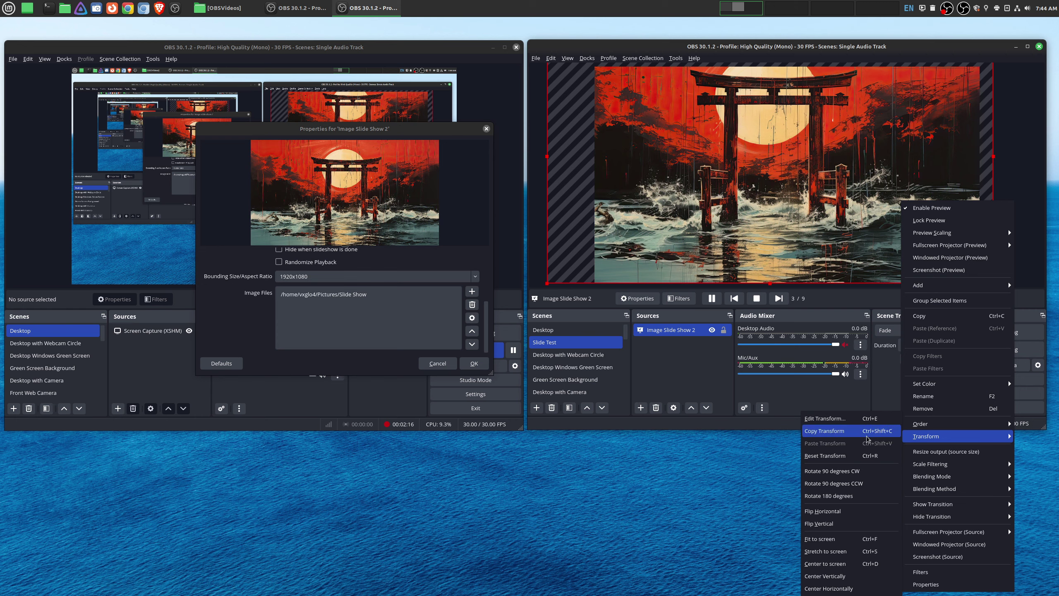
click(859, 456)
- Fit the reset slide show source to the screen and deselect it
right_click(808, 149)
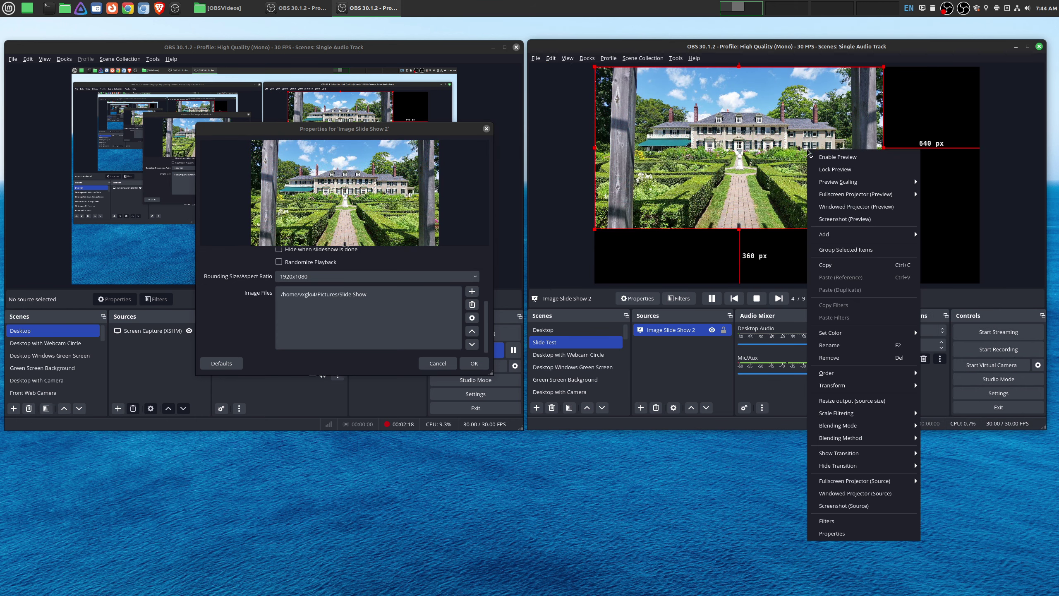
mouse_move(872, 384)
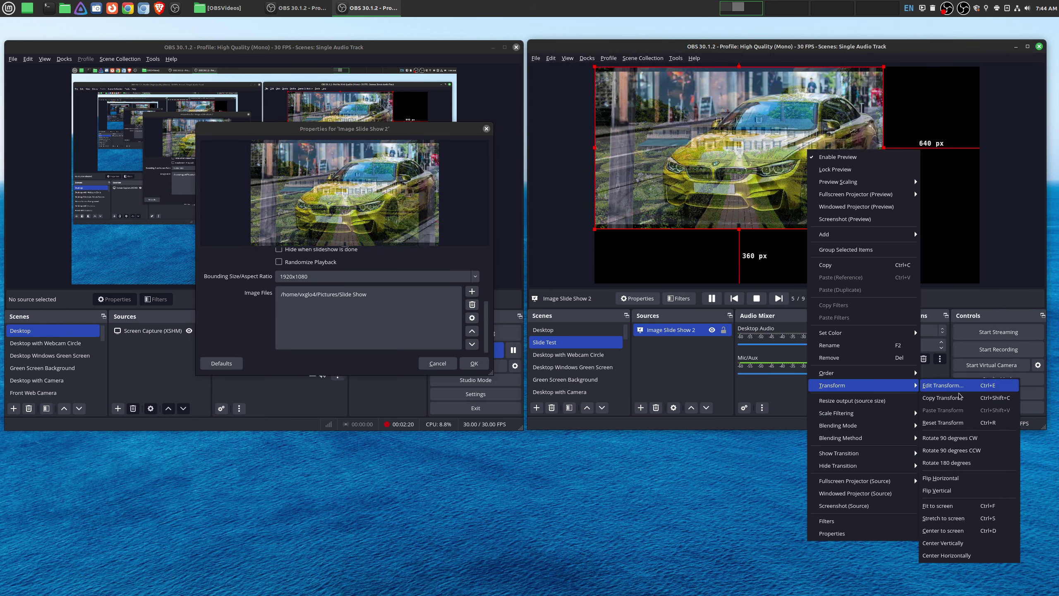
click(977, 504)
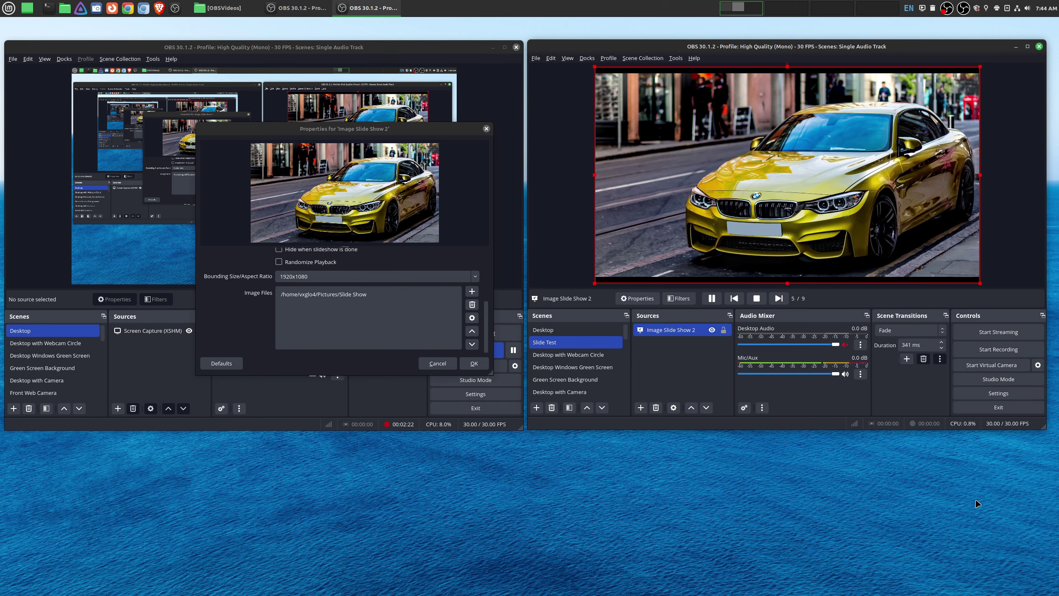
click(1007, 276)
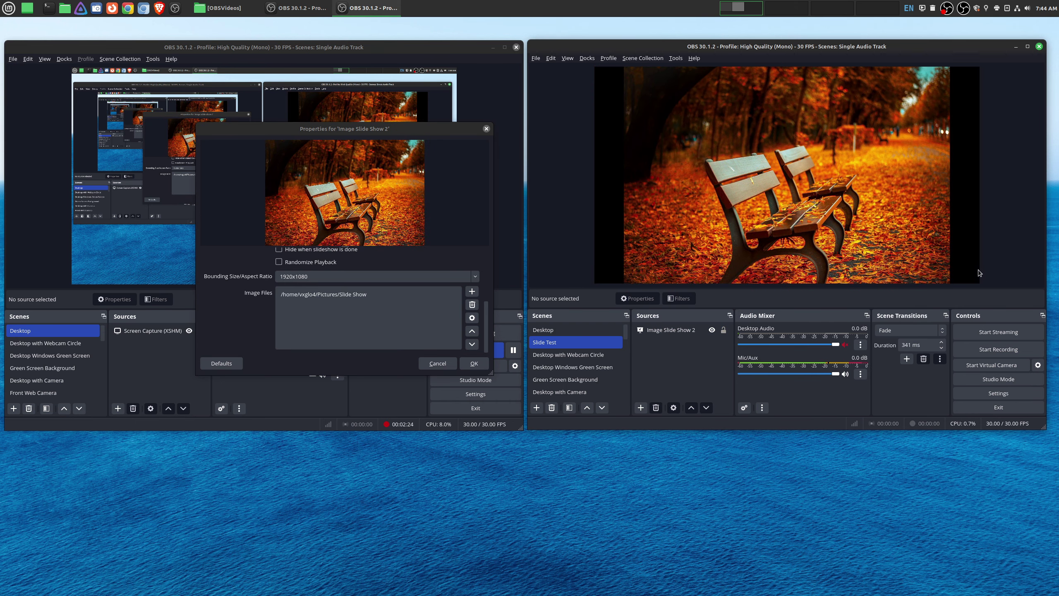
- Minimize the OBS window that is recording, leaving the slide show's properties dialog open
scroll(427, 336, up, 2)
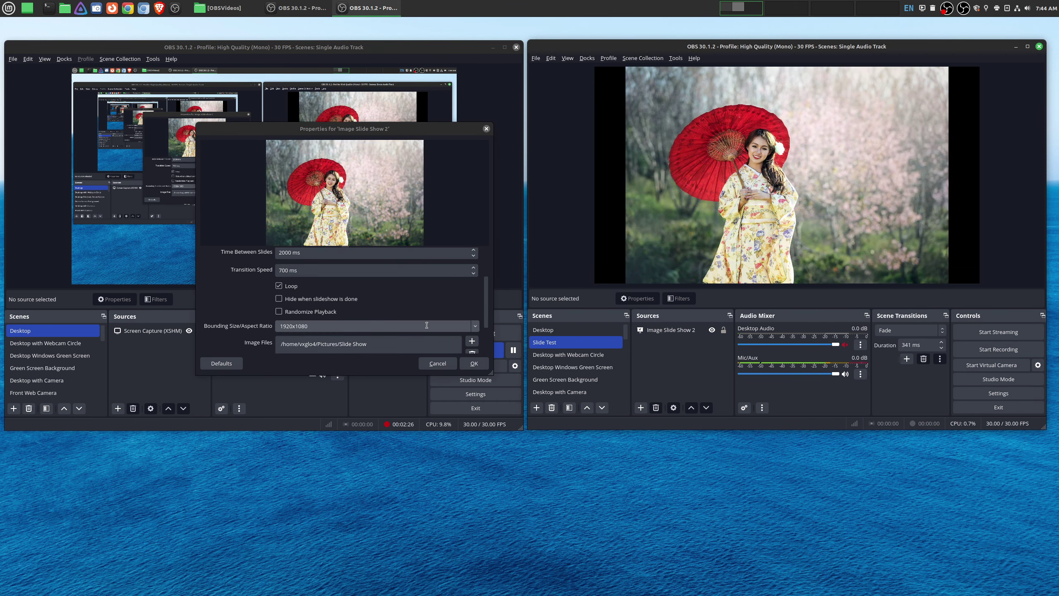
scroll(482, 249, up, 2)
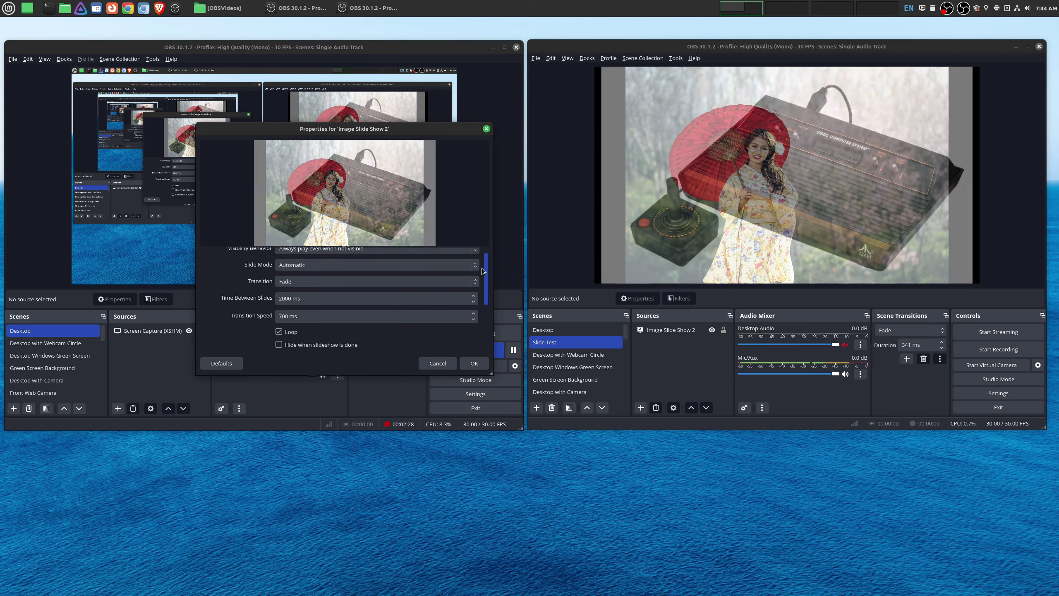
click(493, 47)
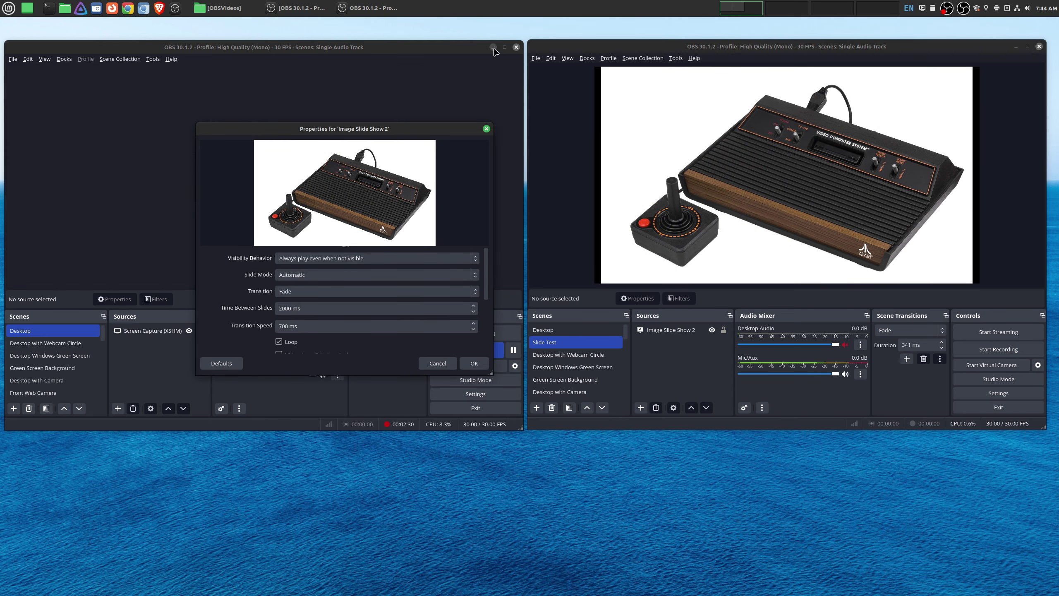
- Move the slide show's properties dialog aside, and check playback while hidden by switching to the Desktop scene and back to Slide Test
drag(444, 130, 417, 114)
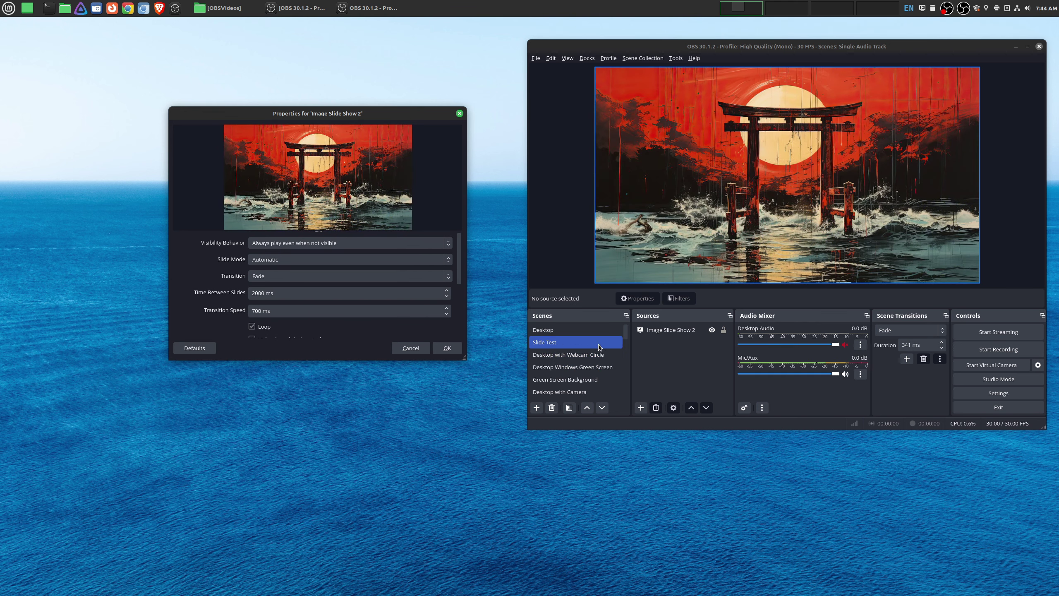
click(582, 330)
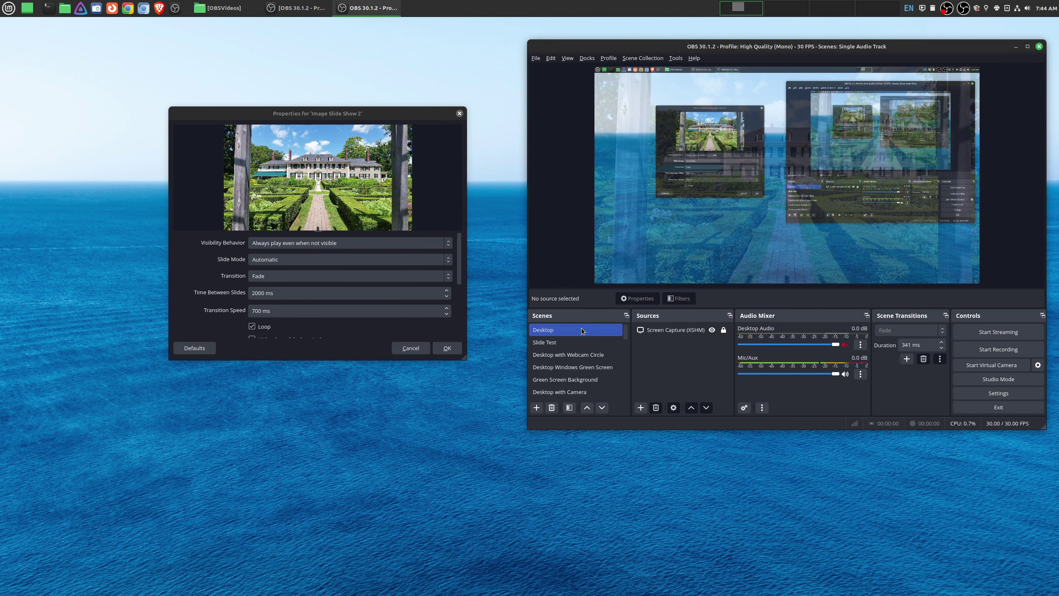
click(585, 340)
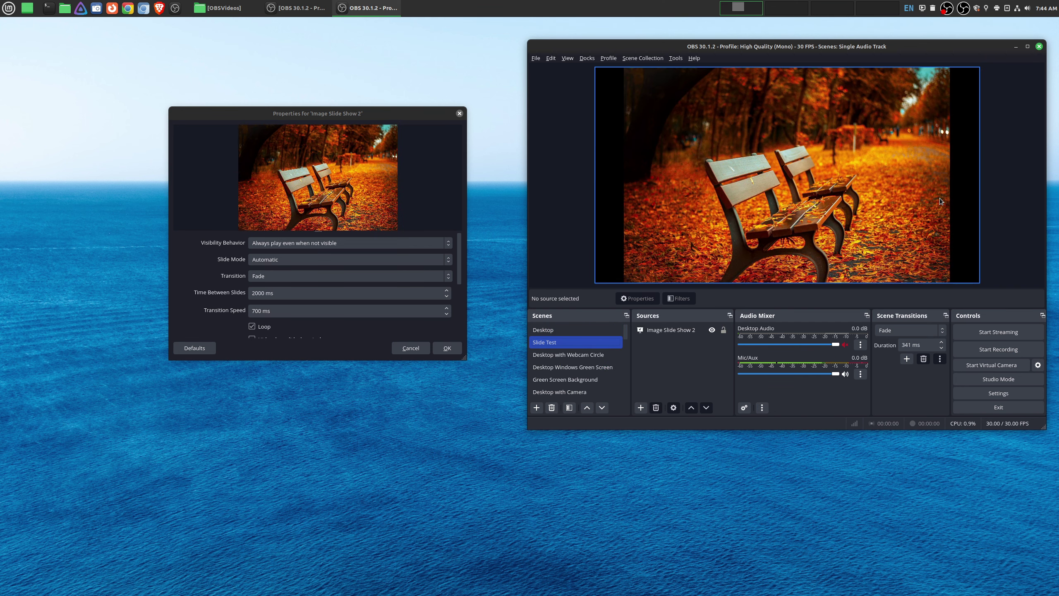
- Set the visibility behavior to "Stop when not visible, restart when visible" and test it by switching to the Desktop scene and back to Slide Test
click(438, 246)
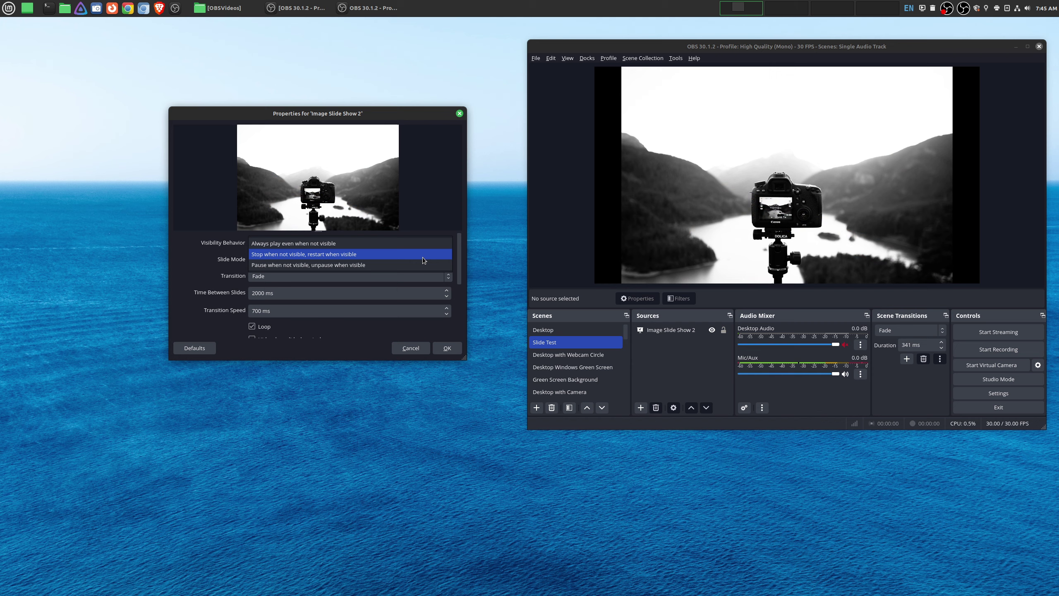
click(422, 257)
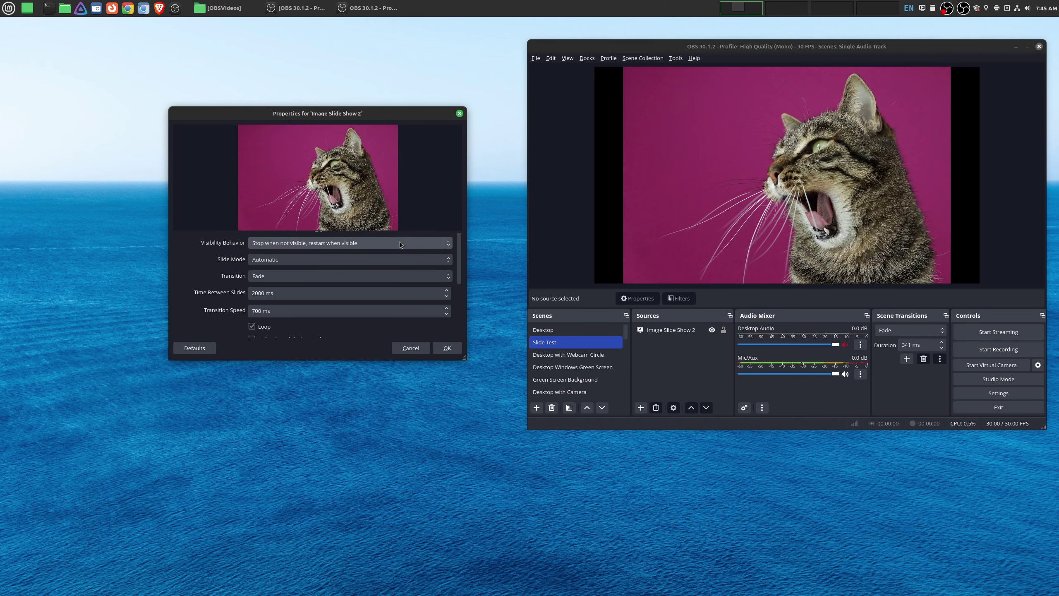
click(565, 331)
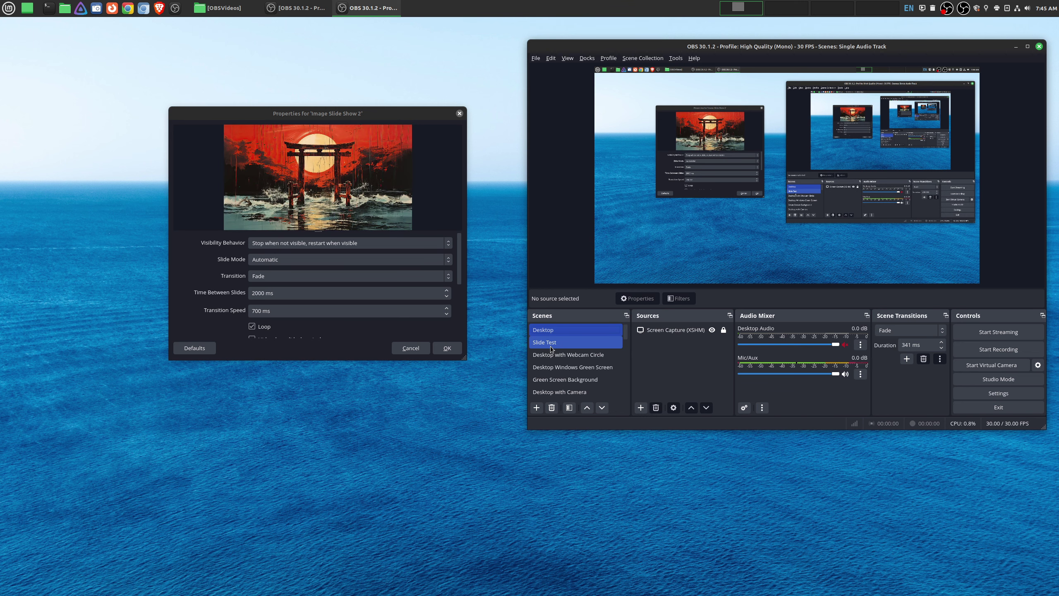
click(551, 345)
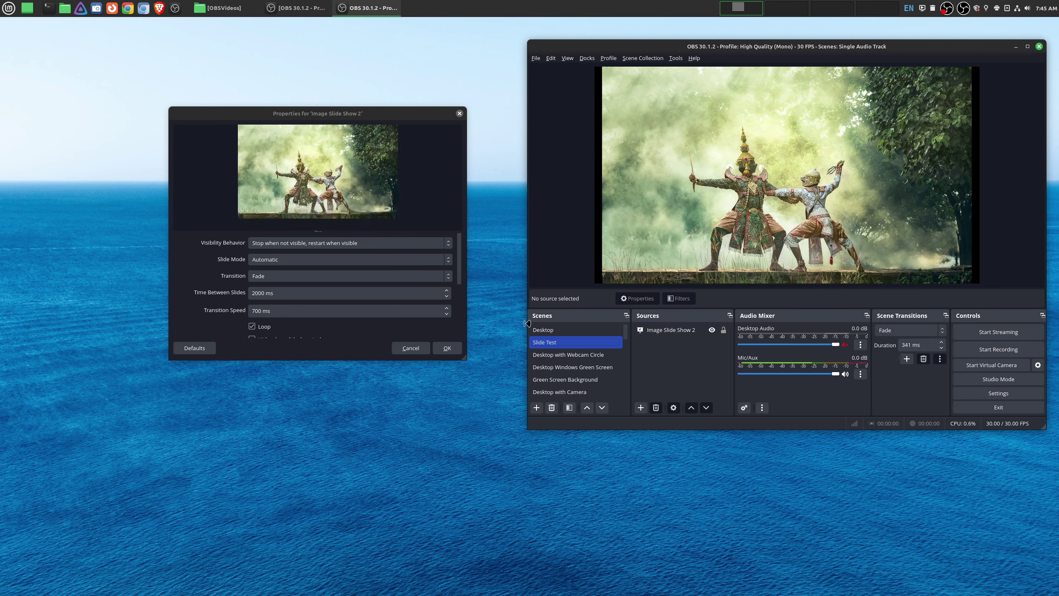
- Set the visibility behavior to "Pause when not visible, unpause when visible" and test it by switching to the Desktop scene and back to Slide Test
click(449, 243)
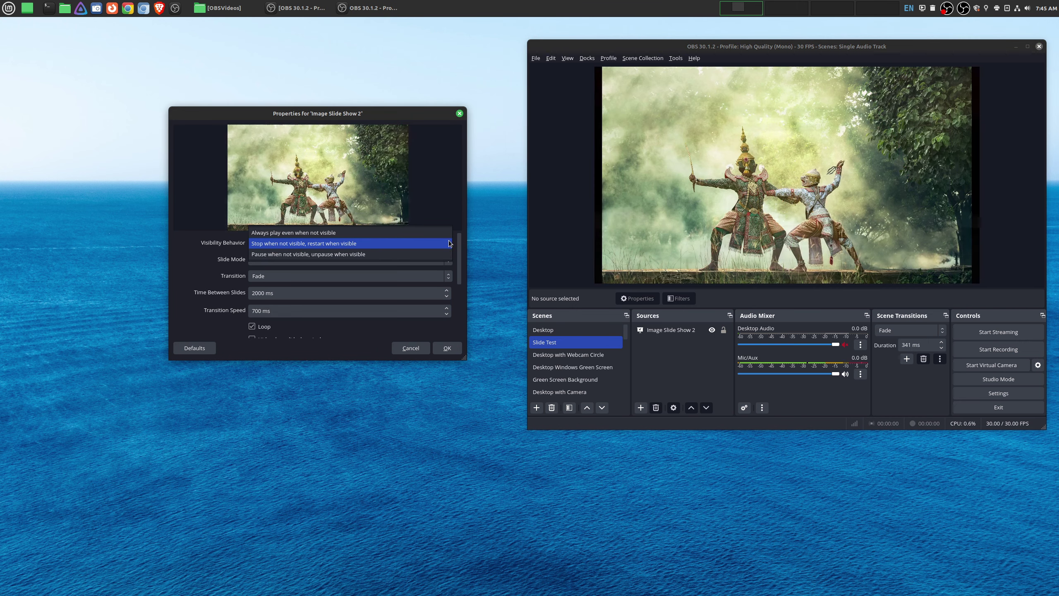
click(364, 255)
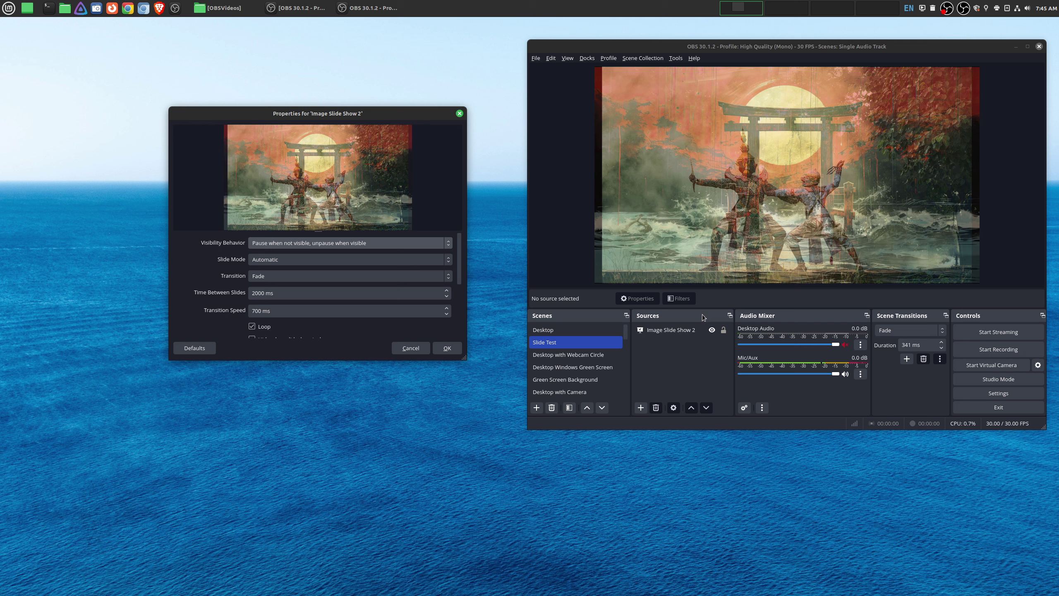
click(577, 332)
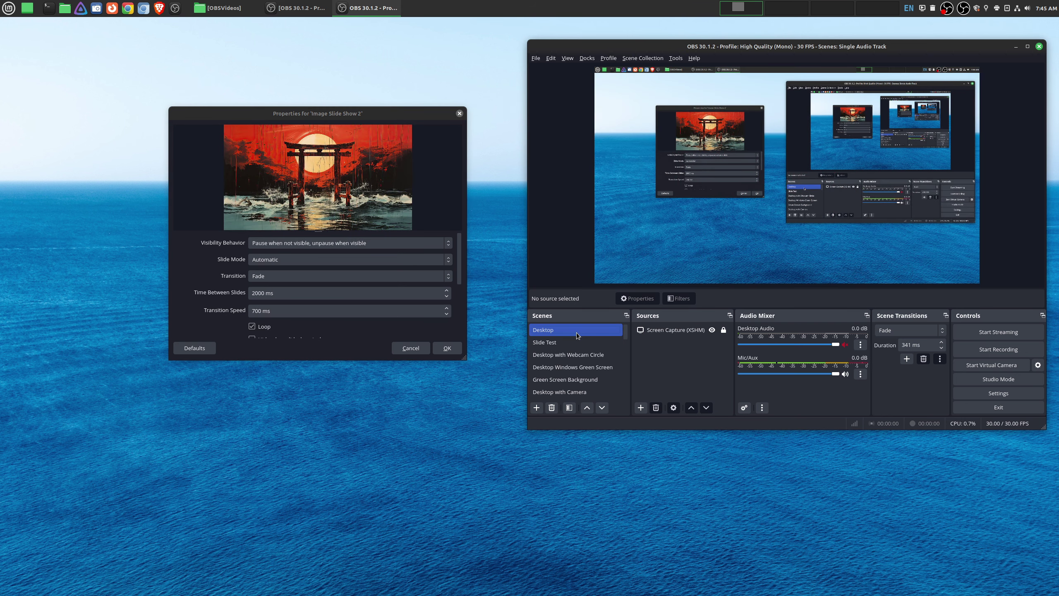
click(576, 343)
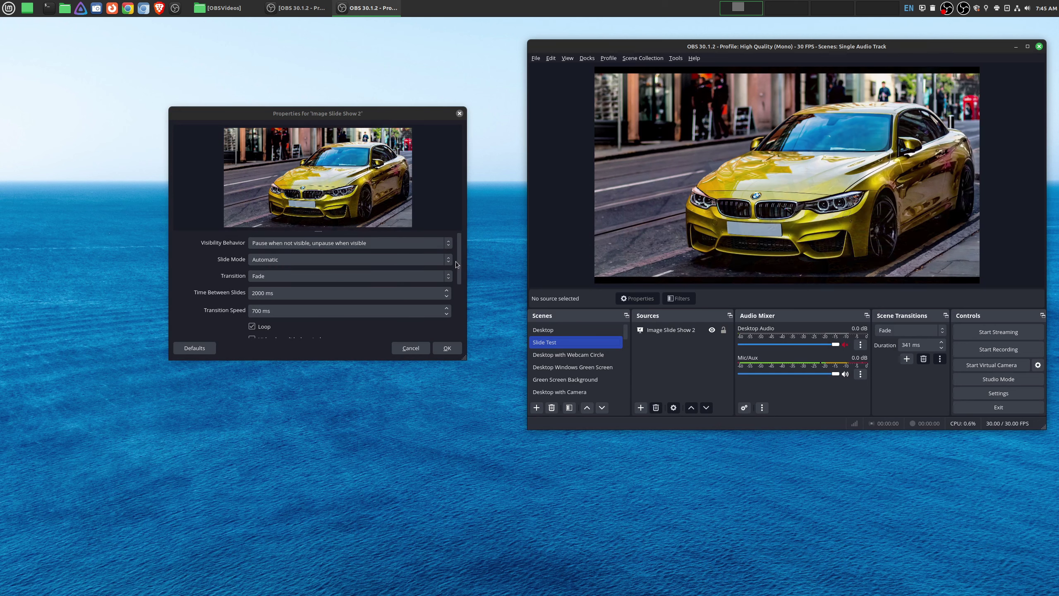
- Try the Manual slide mode by advancing the selected slide show source five slides, and set the mode back to Automatic
click(437, 259)
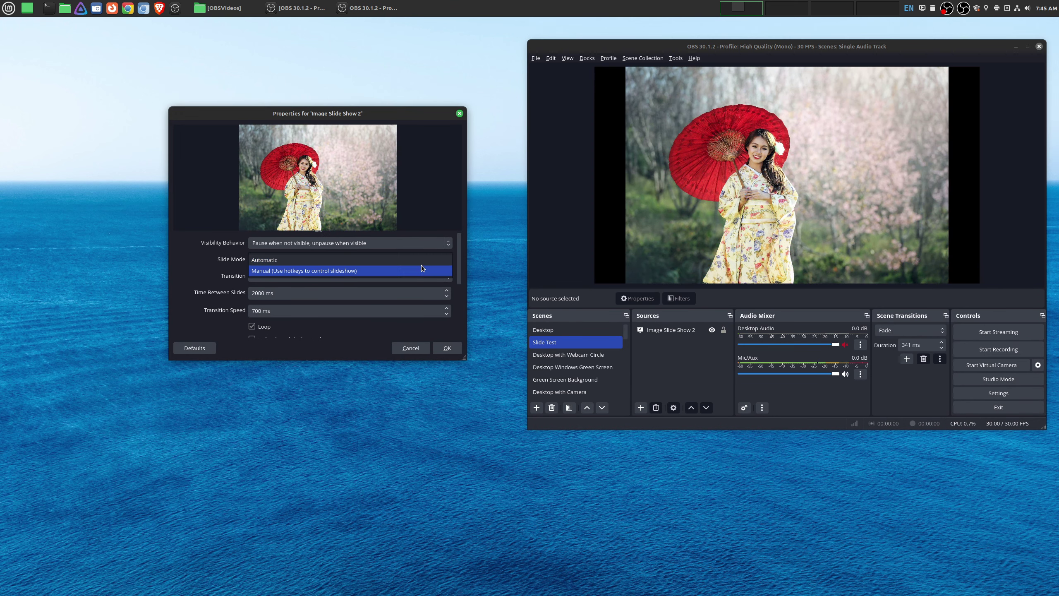
click(421, 267)
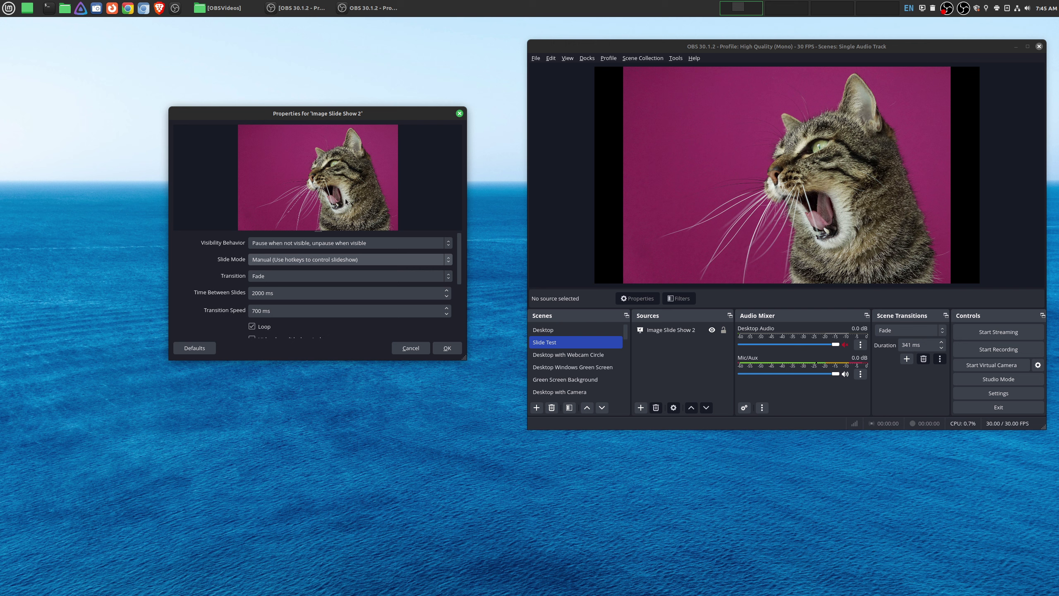
click(748, 224)
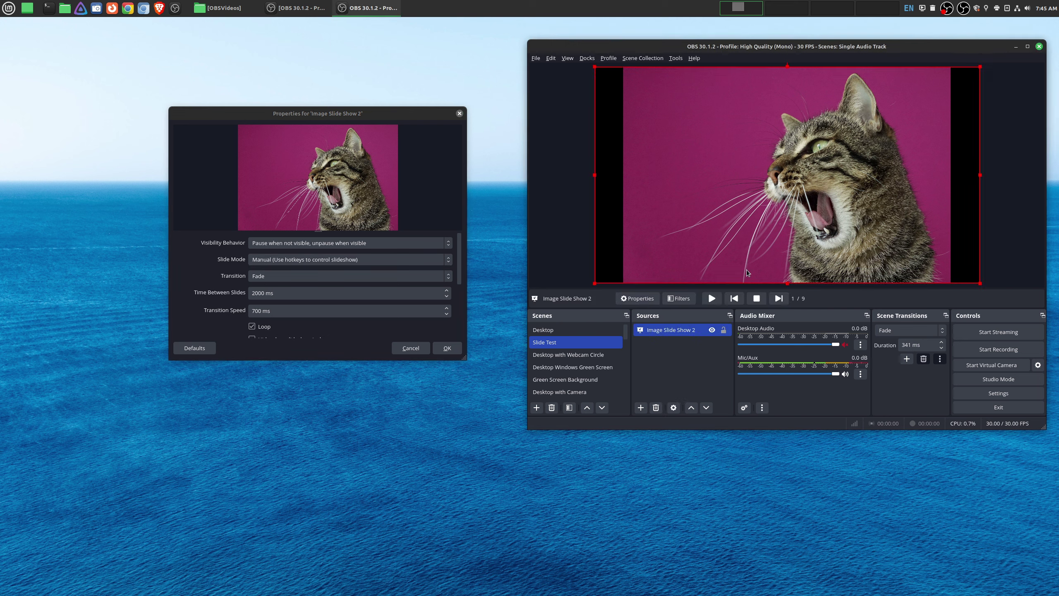
click(776, 299)
click(775, 299)
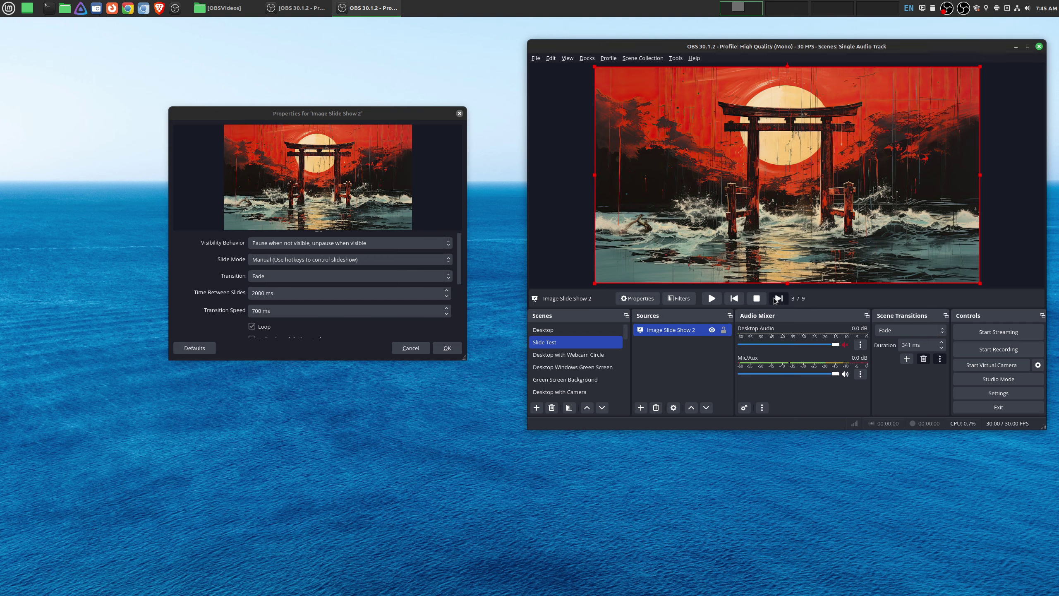
click(775, 299)
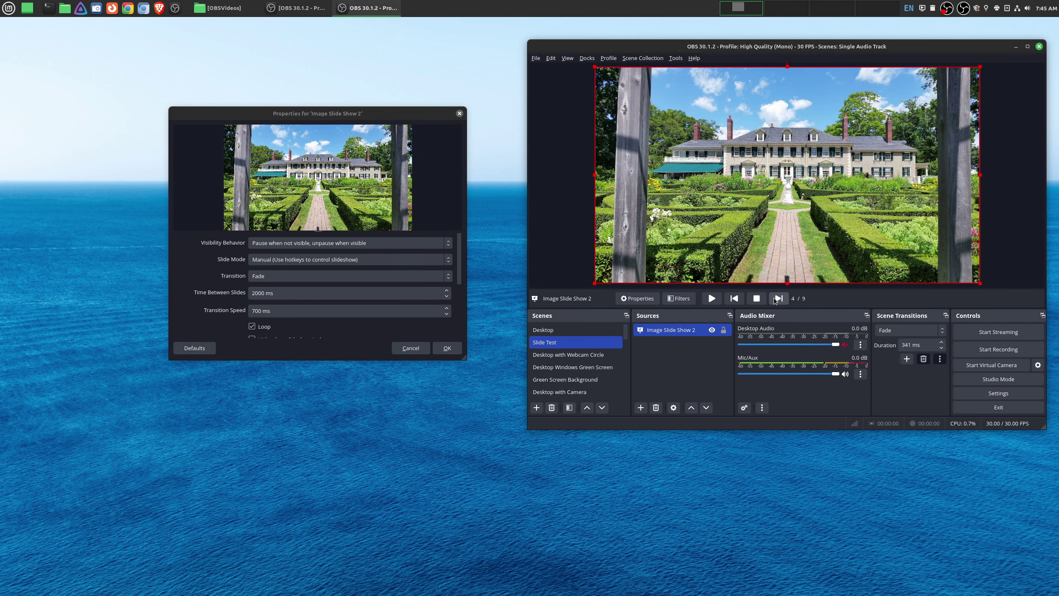
click(775, 298)
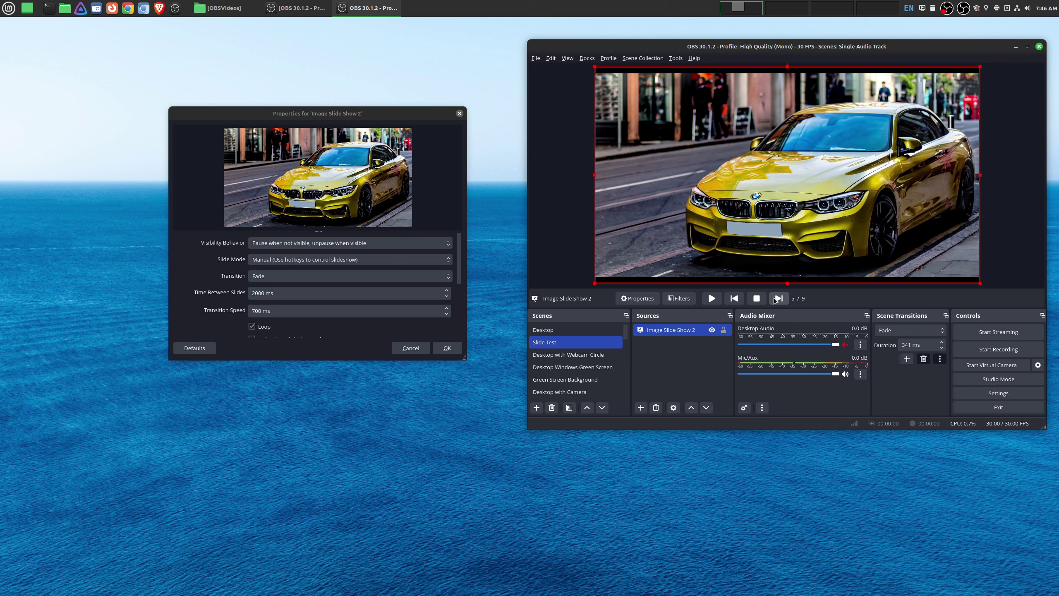
click(775, 299)
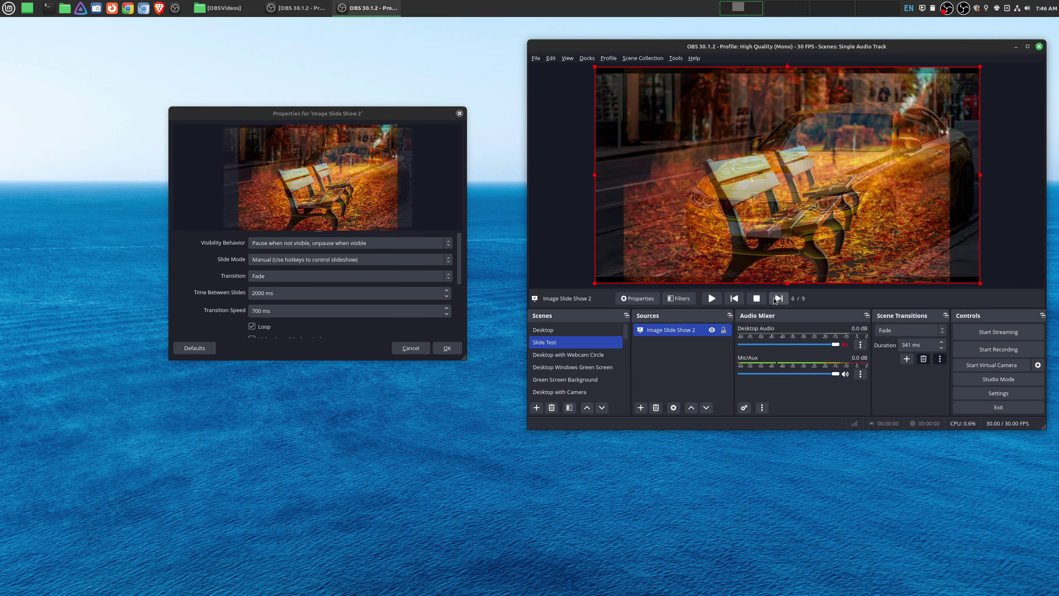
click(399, 258)
click(399, 254)
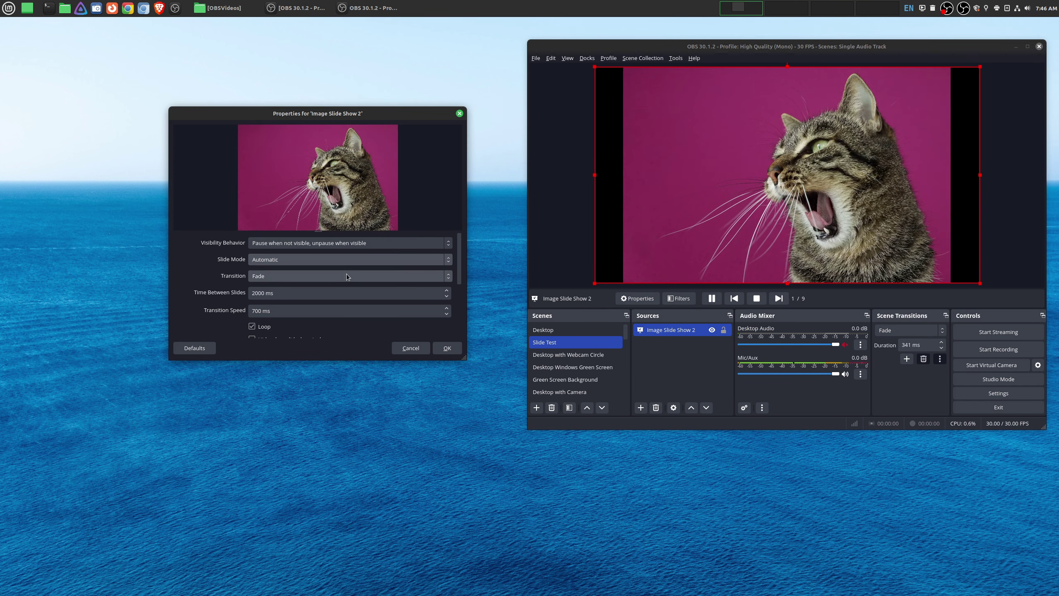
- Try the Cut, Swipe and Slide transitions on the slide show in turn, and set the transition back to Fade
click(451, 275)
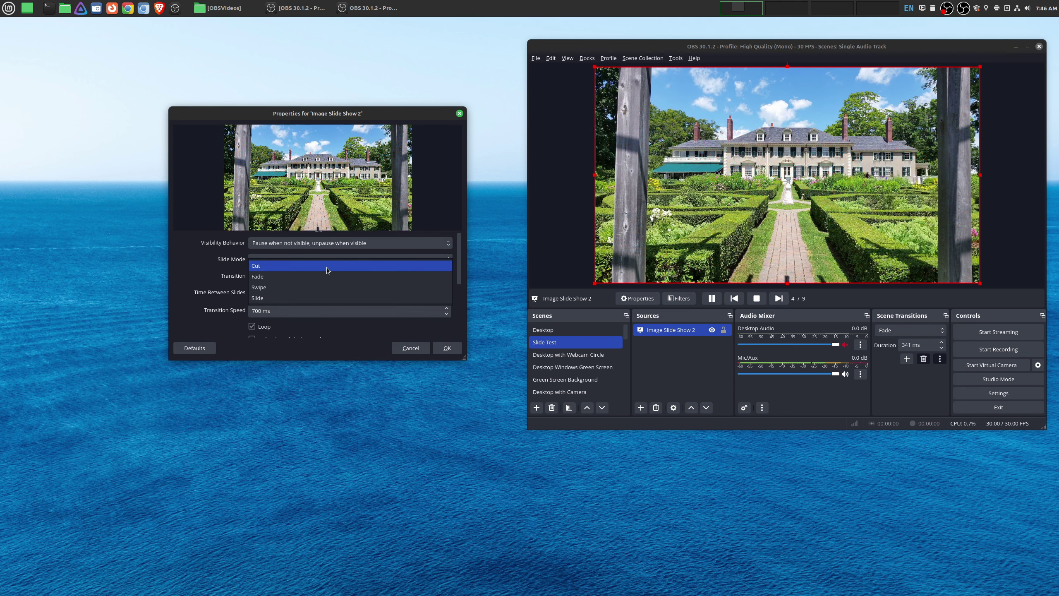
click(326, 266)
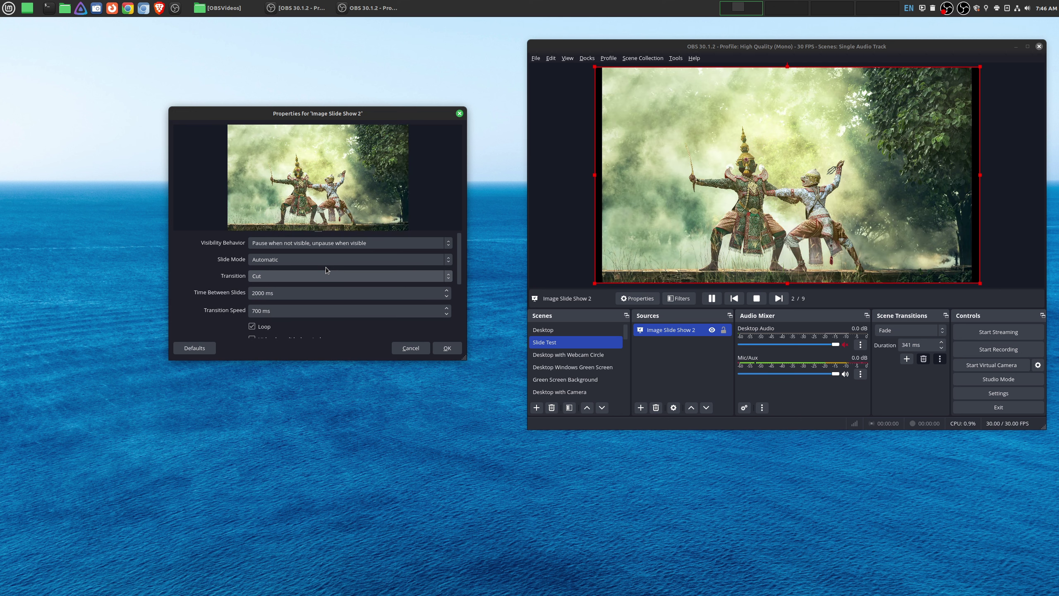
click(367, 281)
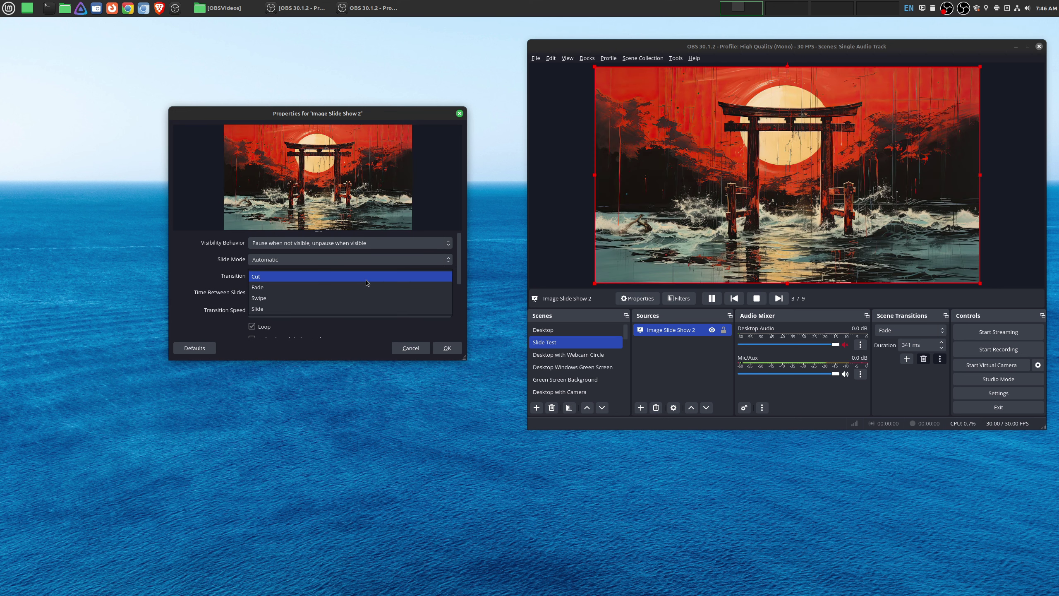
click(343, 296)
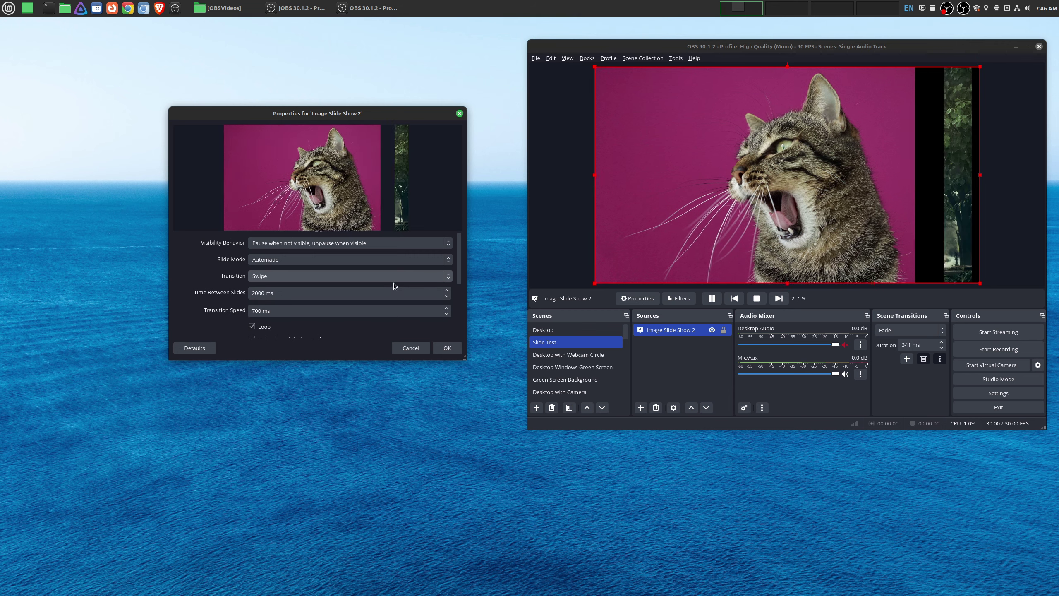
click(391, 277)
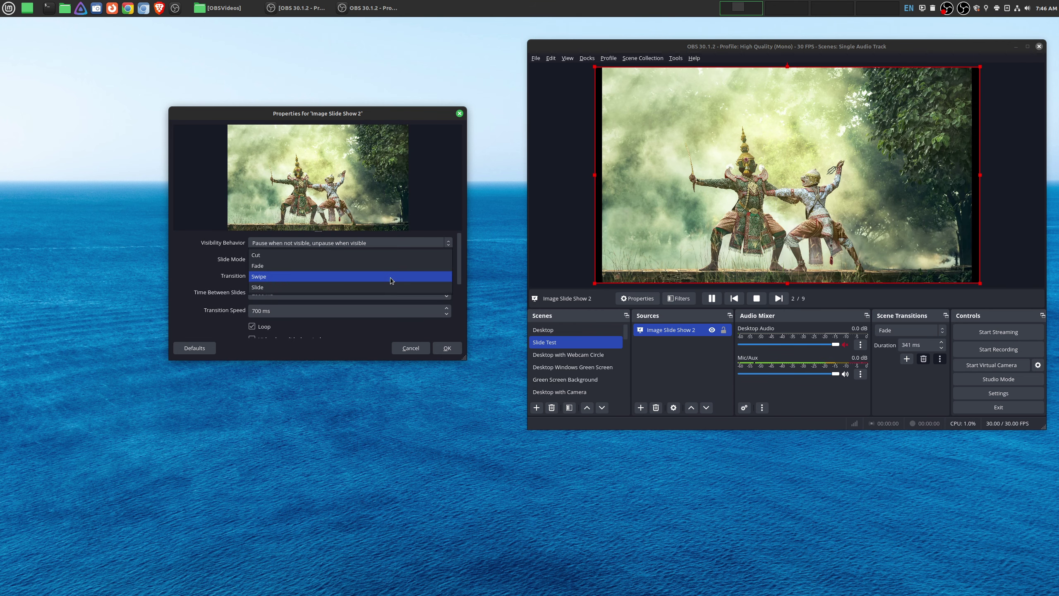
click(353, 287)
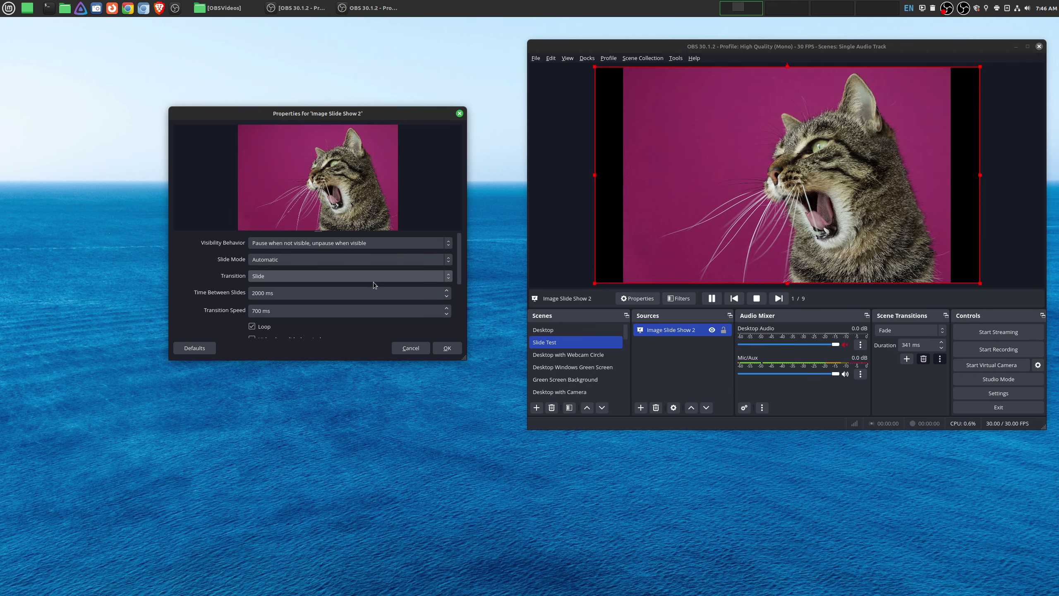
click(382, 276)
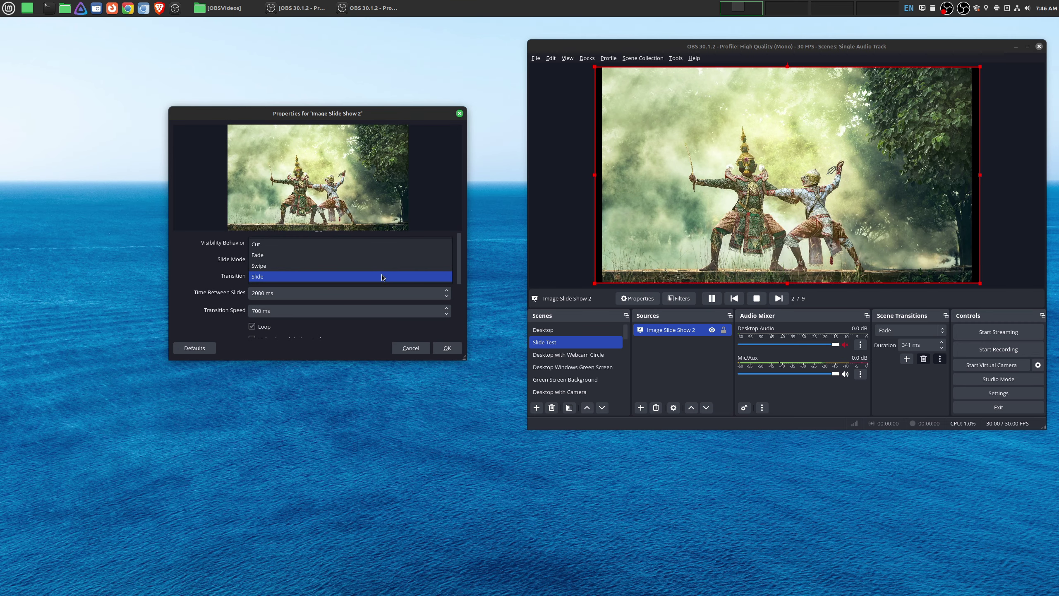
click(369, 255)
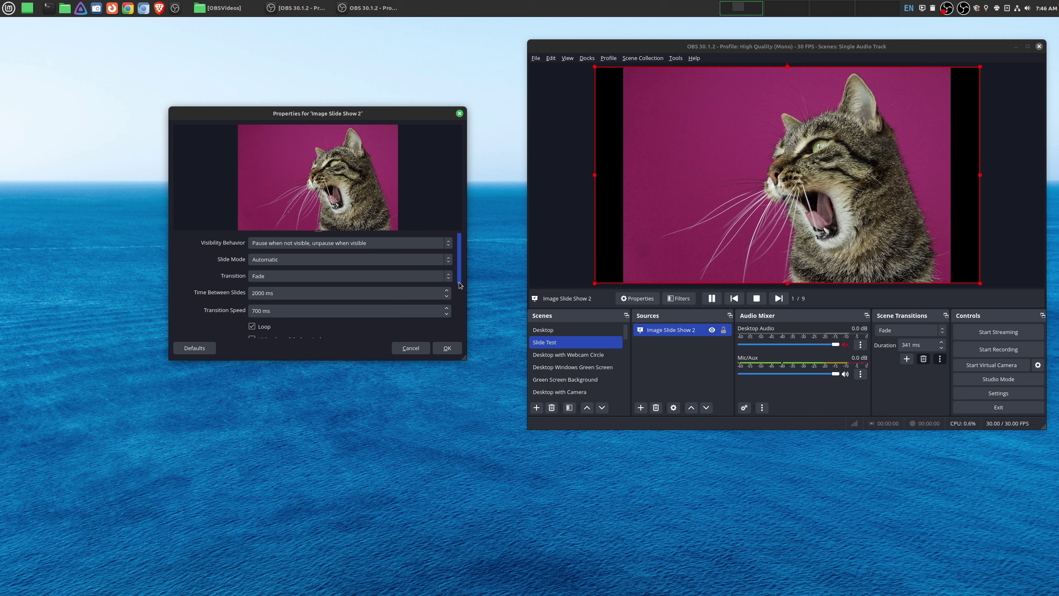
- Try the slide show with Loop off and with "Hide when slideshow is done" and Randomize Playback on in turn, and restore all three options
scroll(459, 282, down, 1)
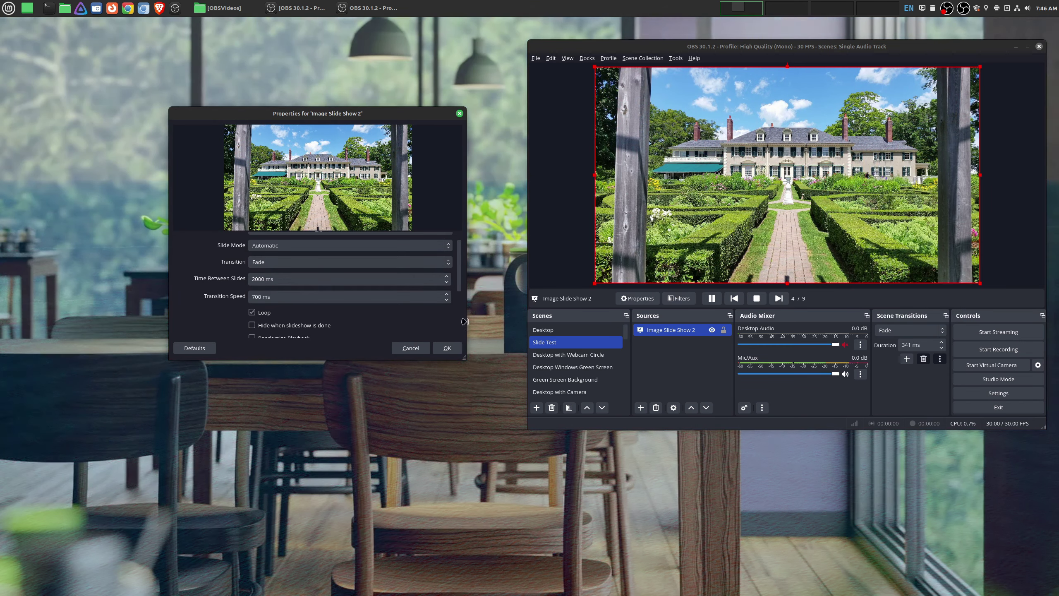
scroll(456, 311, down, 2)
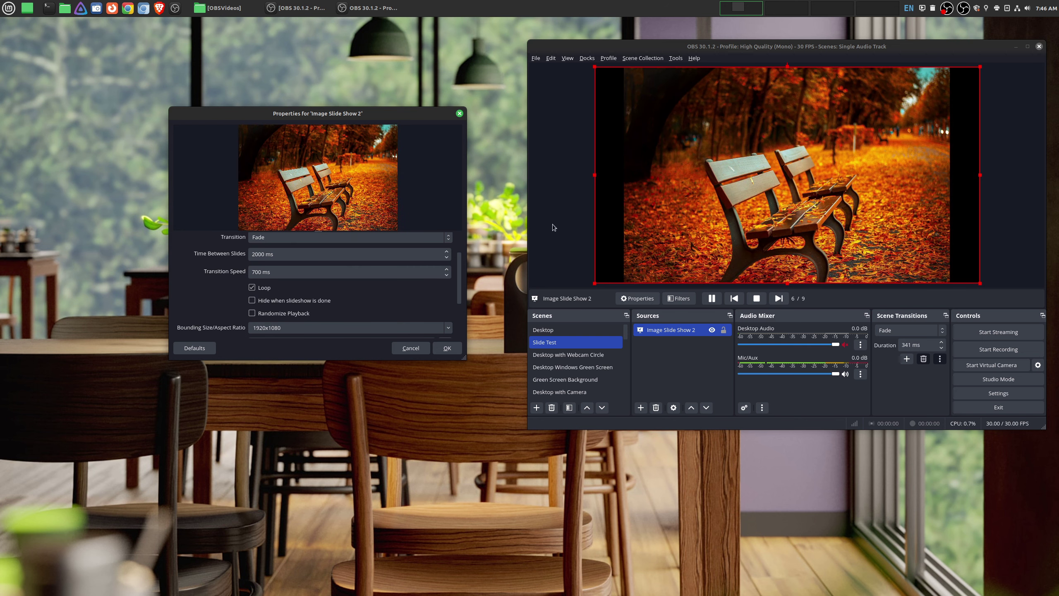
click(252, 288)
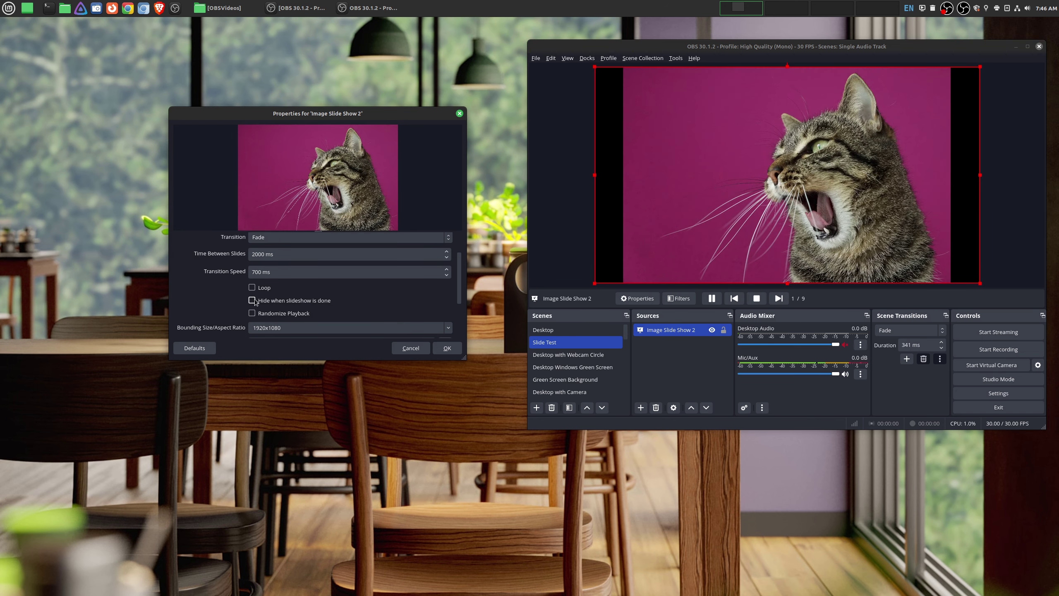
click(252, 300)
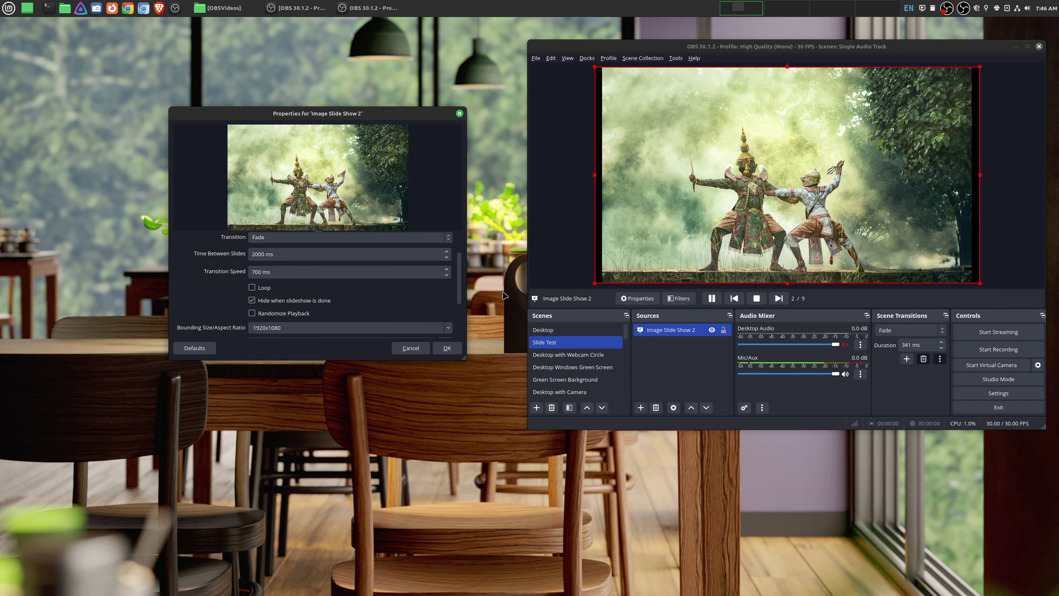
click(252, 300)
click(252, 313)
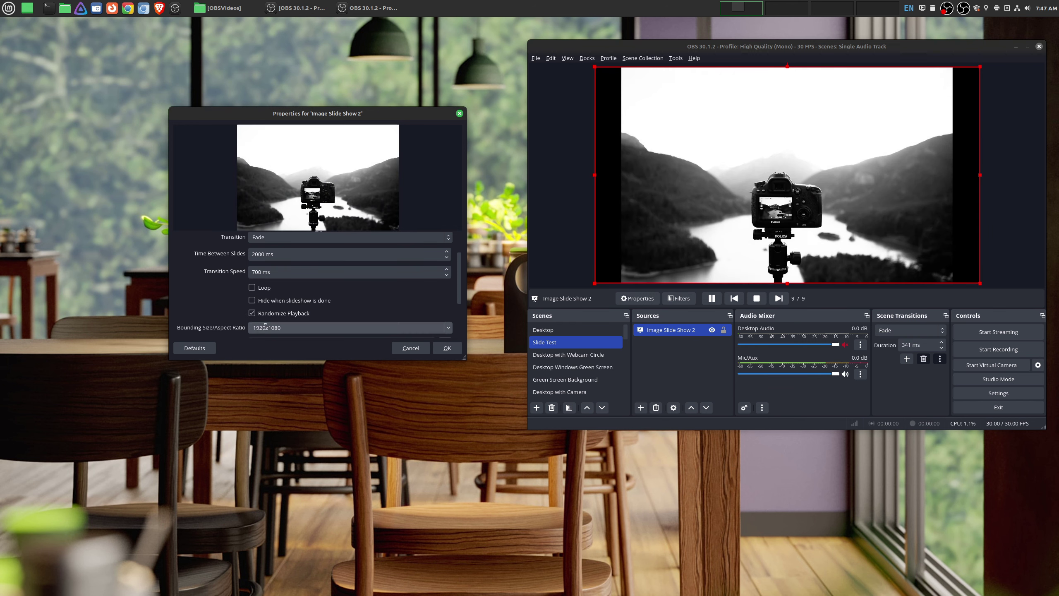
click(252, 313)
click(252, 288)
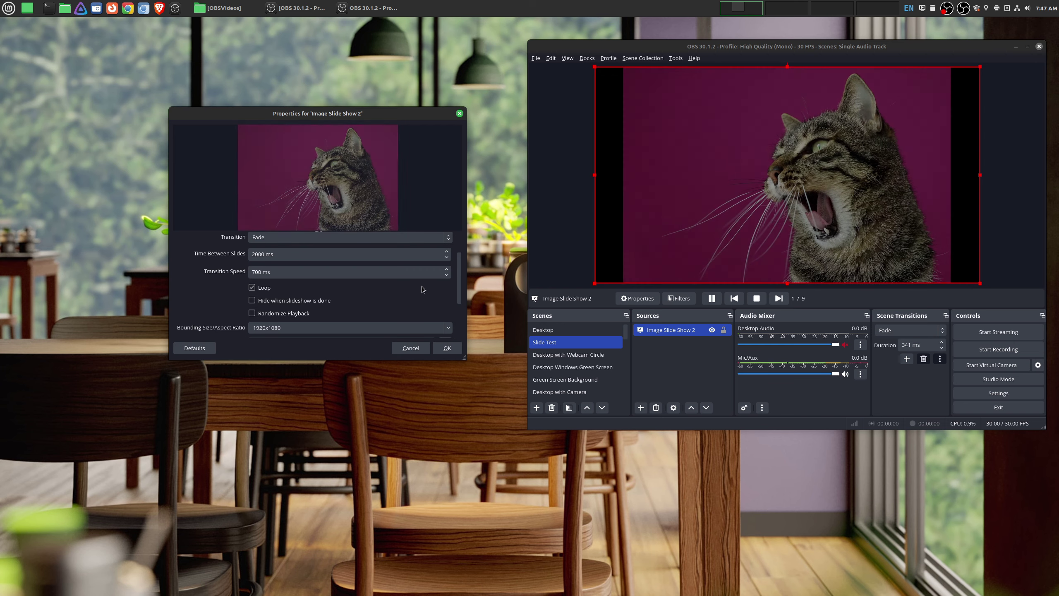
- Try a bounding size/aspect ratio of 2560x1440 for the slide show source
scroll(420, 291, down, 1)
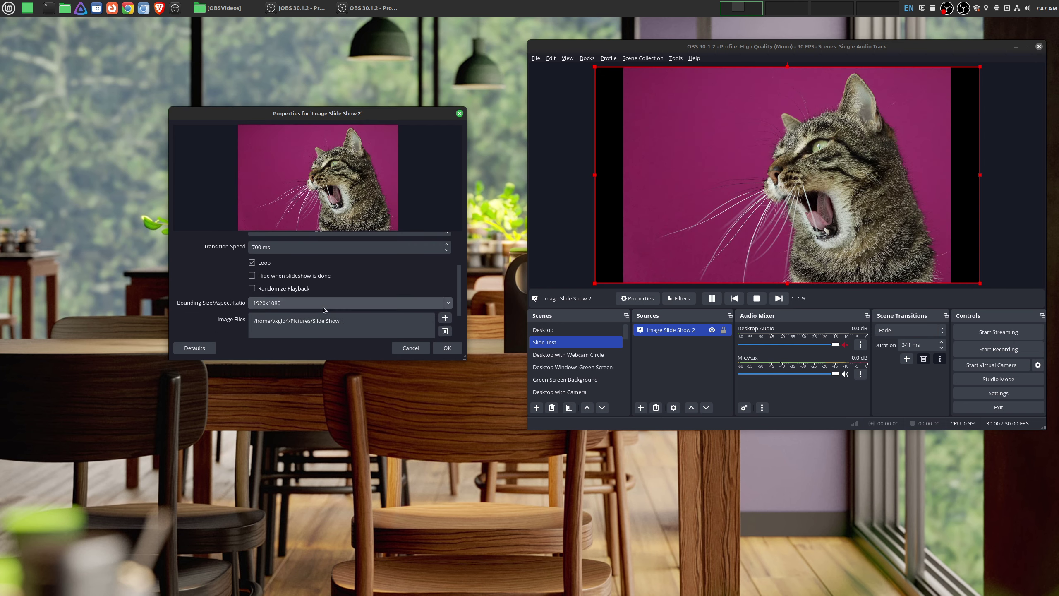
click(448, 303)
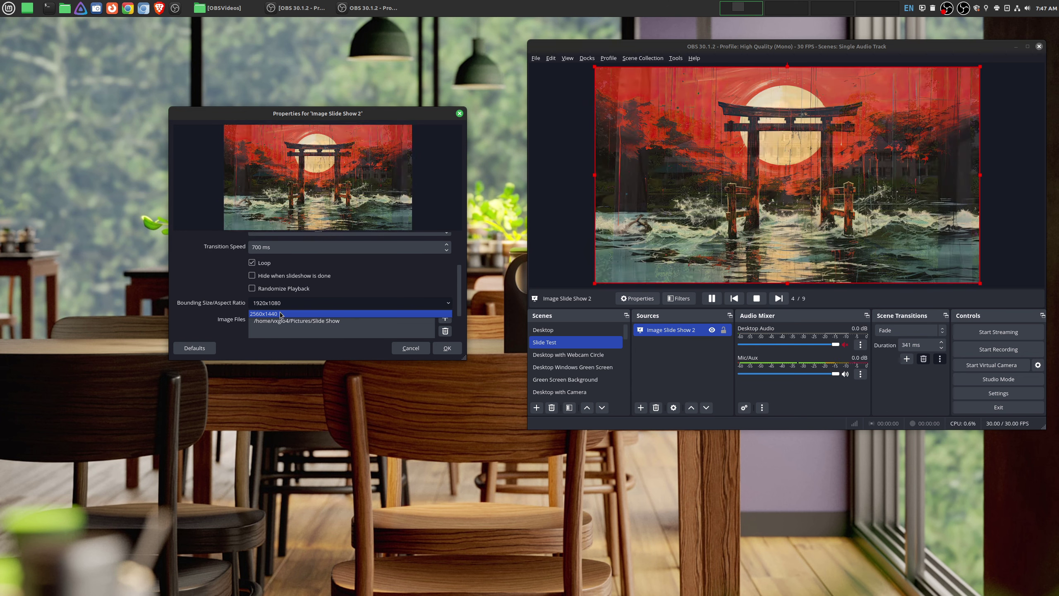
click(280, 312)
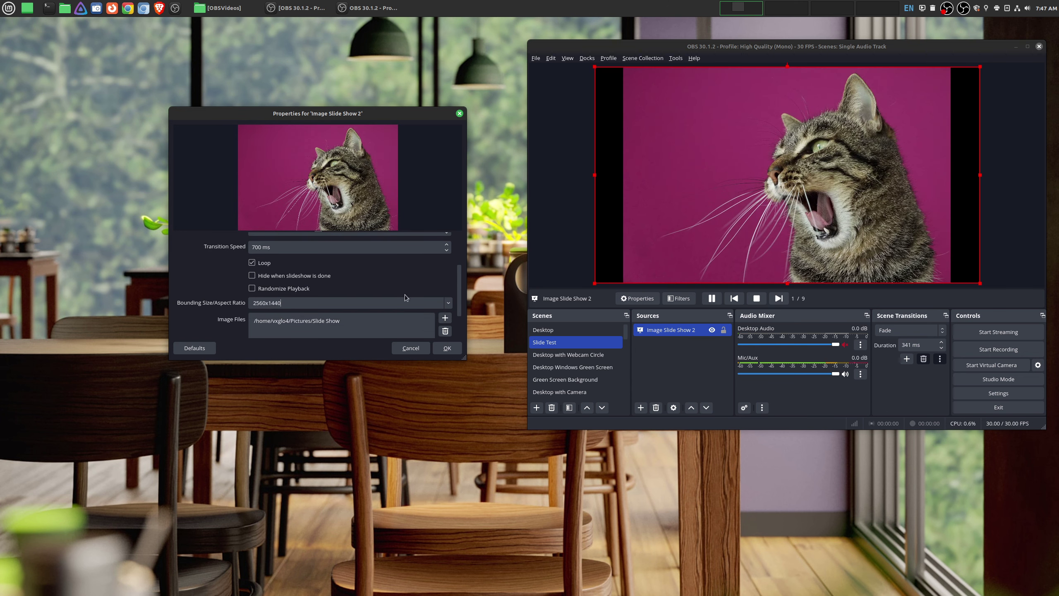
click(336, 303)
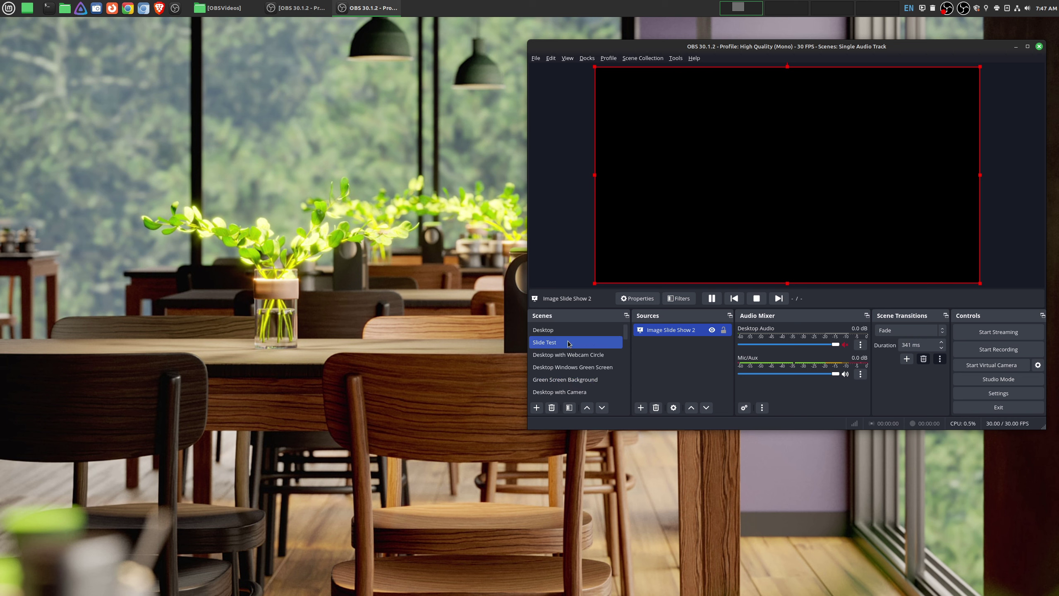
- Switch to the Desktop scene and back to Slide Test, and review the slide show source's properties
click(560, 330)
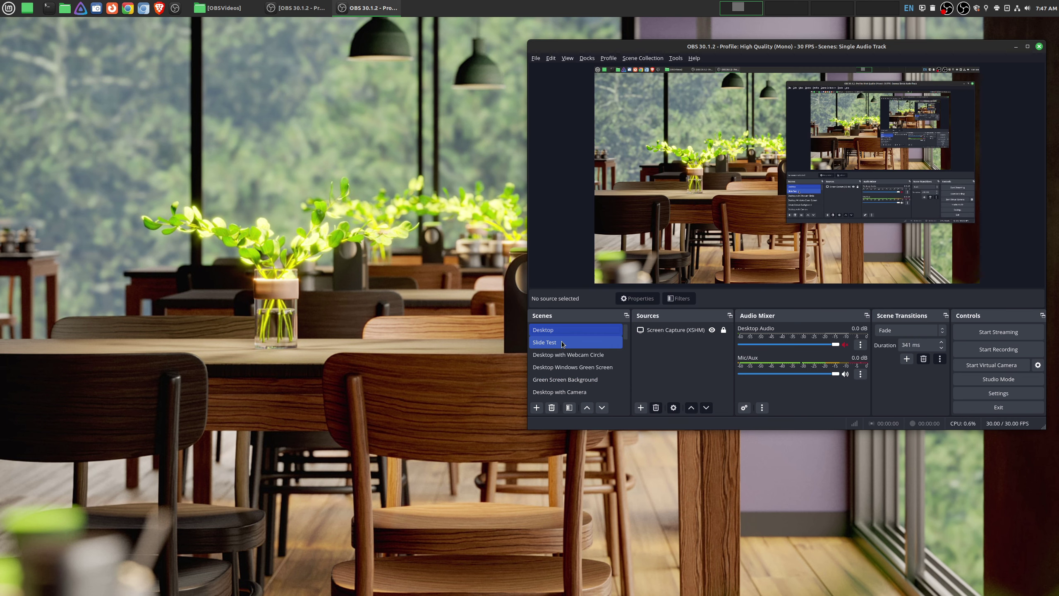
click(559, 343)
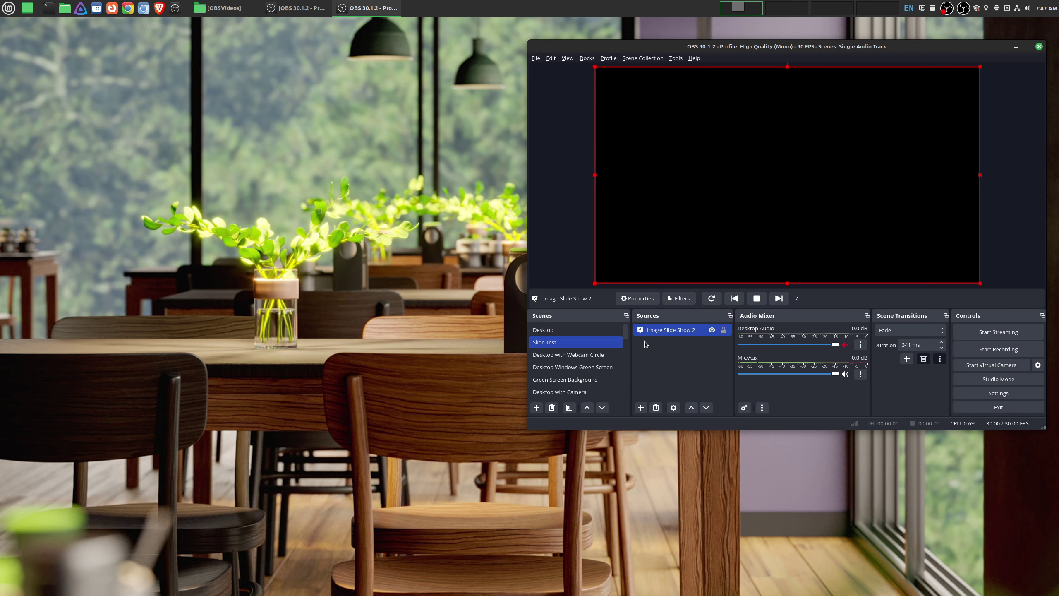
click(654, 298)
drag(836, 107, 370, 120)
scroll(392, 255, down, 3)
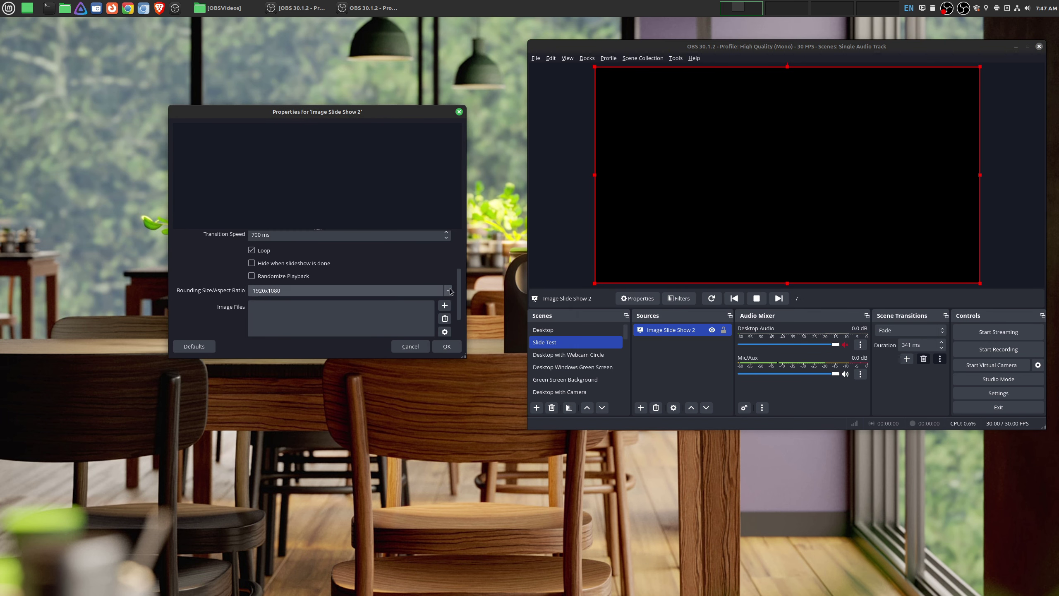
scroll(395, 278, up, 3)
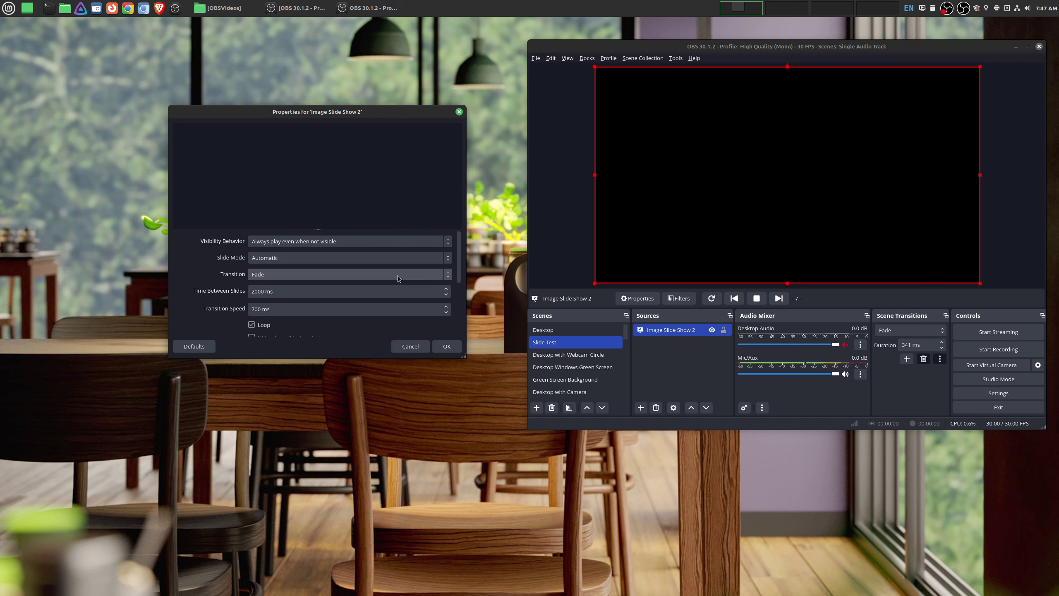
scroll(406, 284, down, 3)
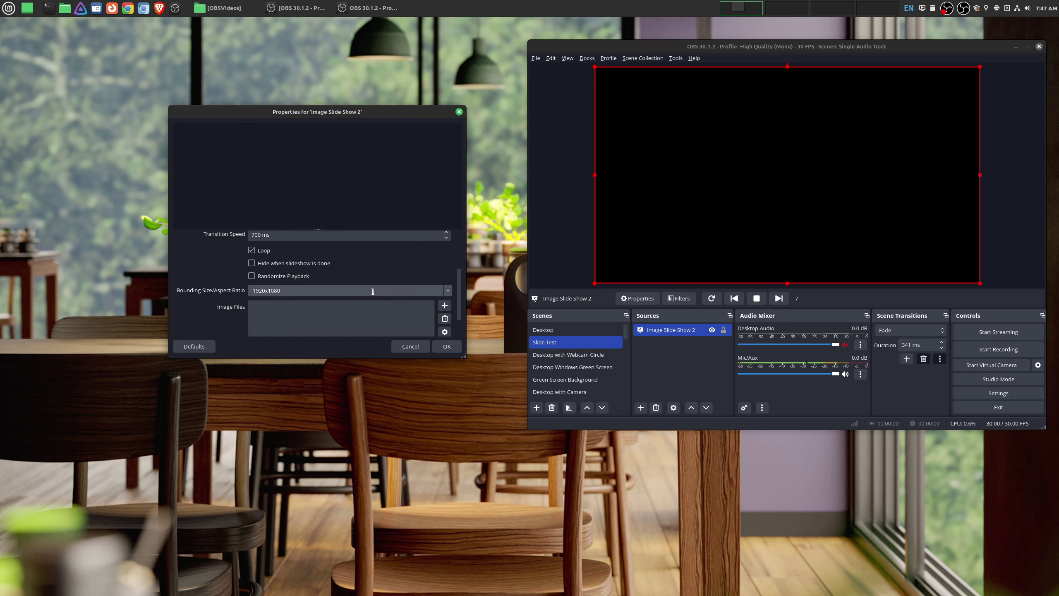
- Add the Slide Show folder from Pictures to the source's image files and accept the properties
click(445, 308)
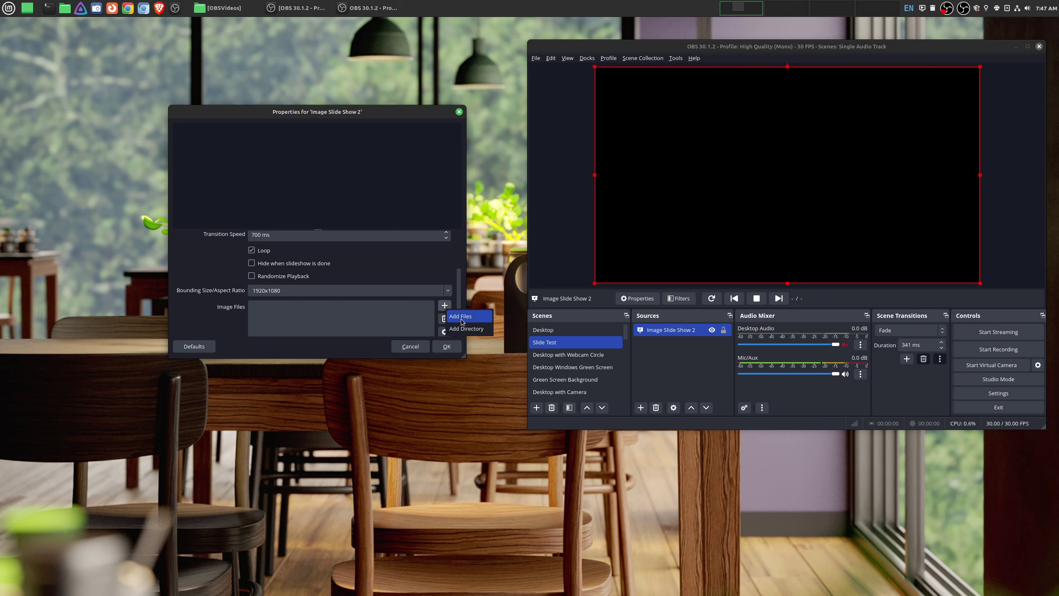
click(467, 330)
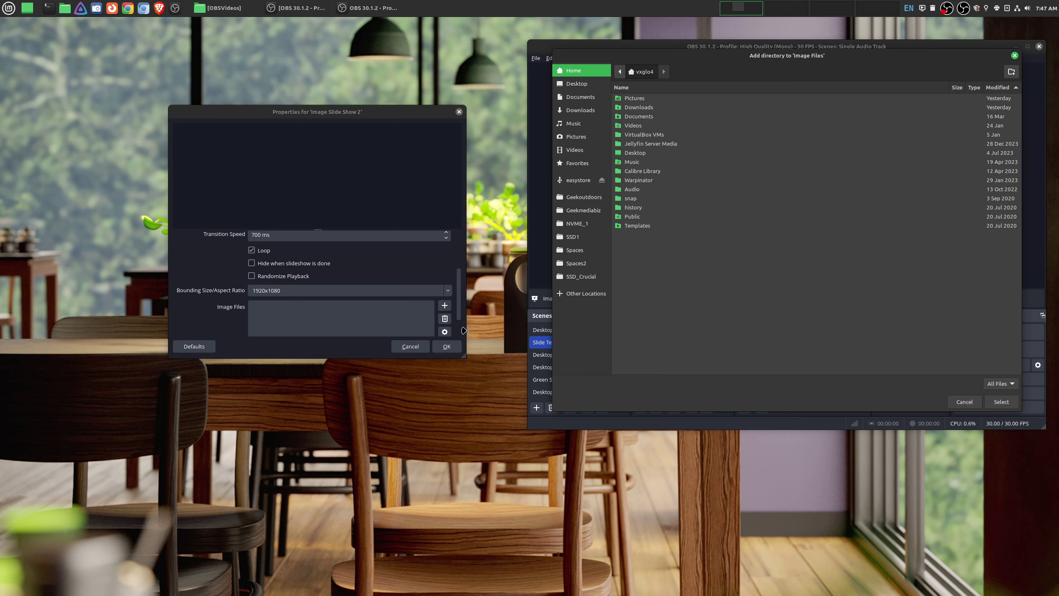
double_click(632, 101)
click(633, 102)
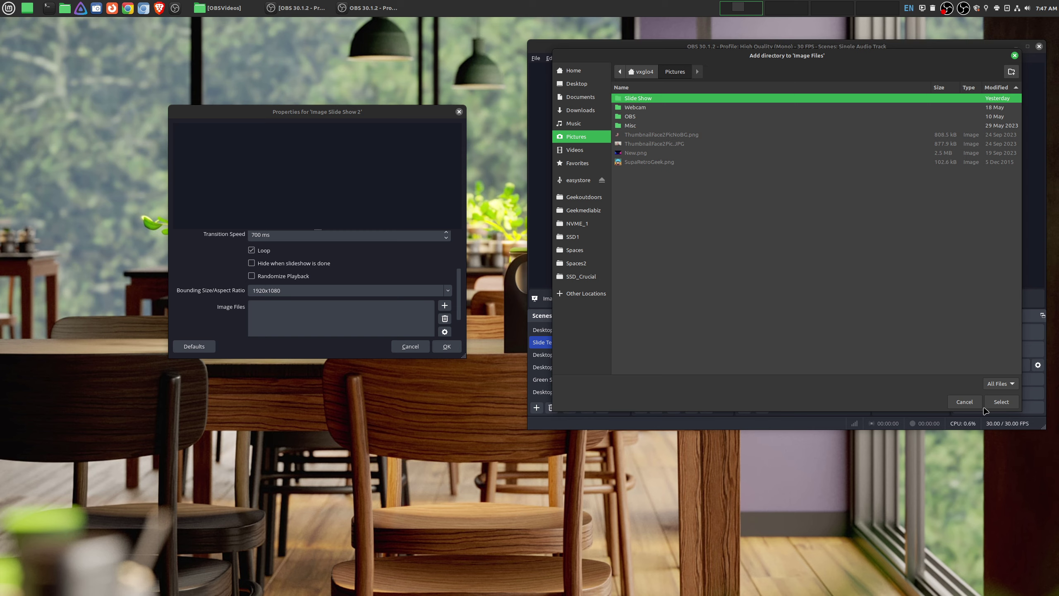
click(1001, 402)
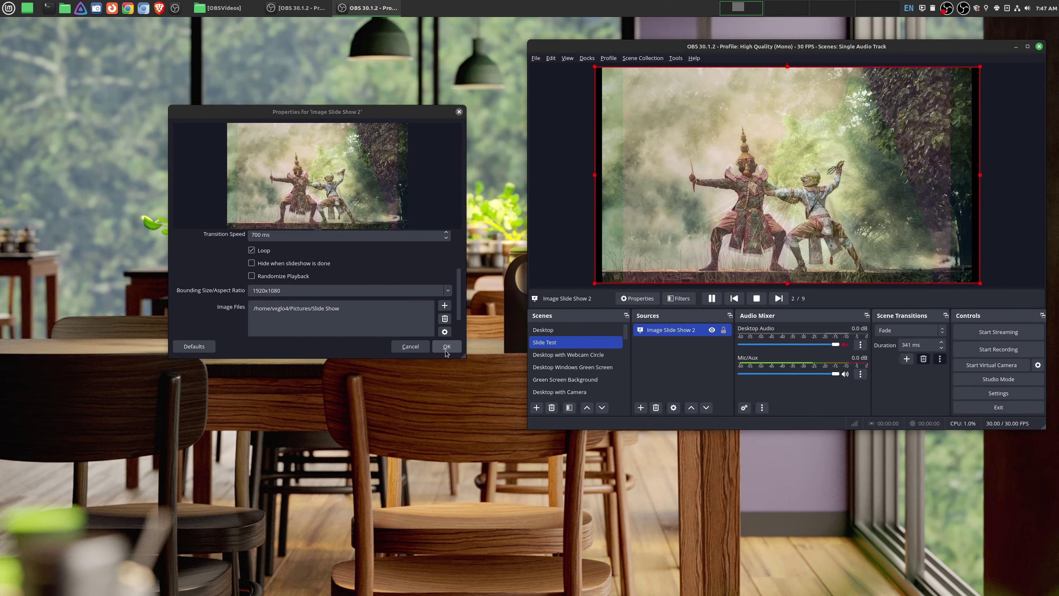
click(445, 350)
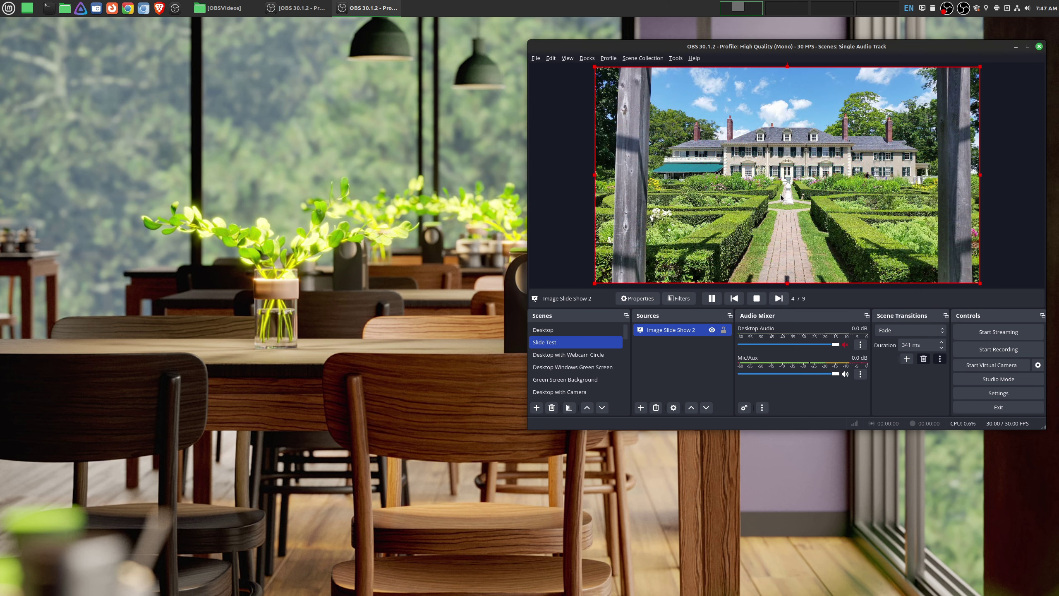
- Add the existing 1080P WebCam as a Video Capture Device (V4L2) source to the Slide Test scene
click(642, 408)
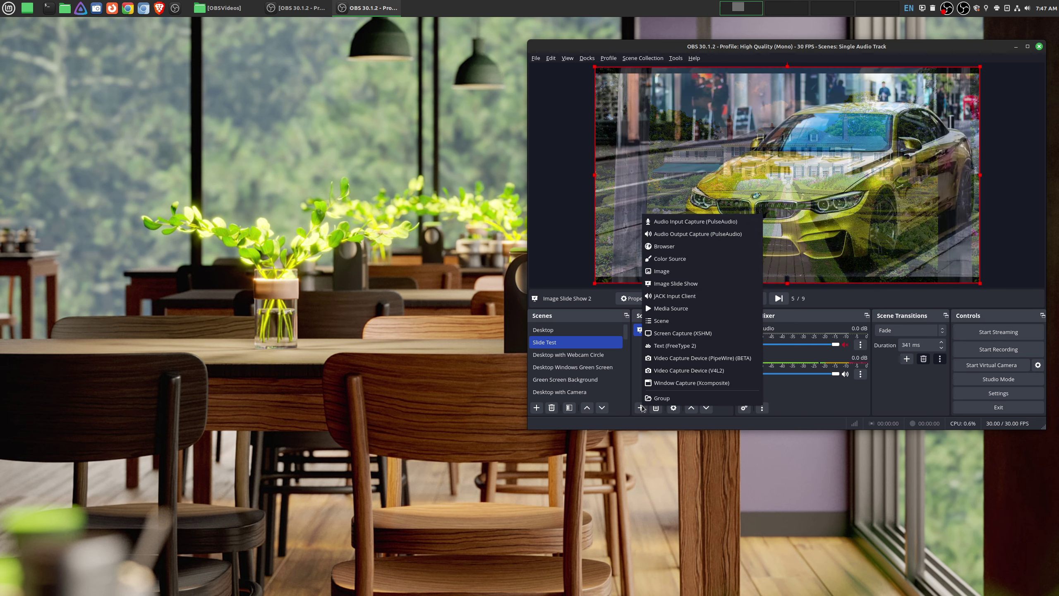
click(700, 371)
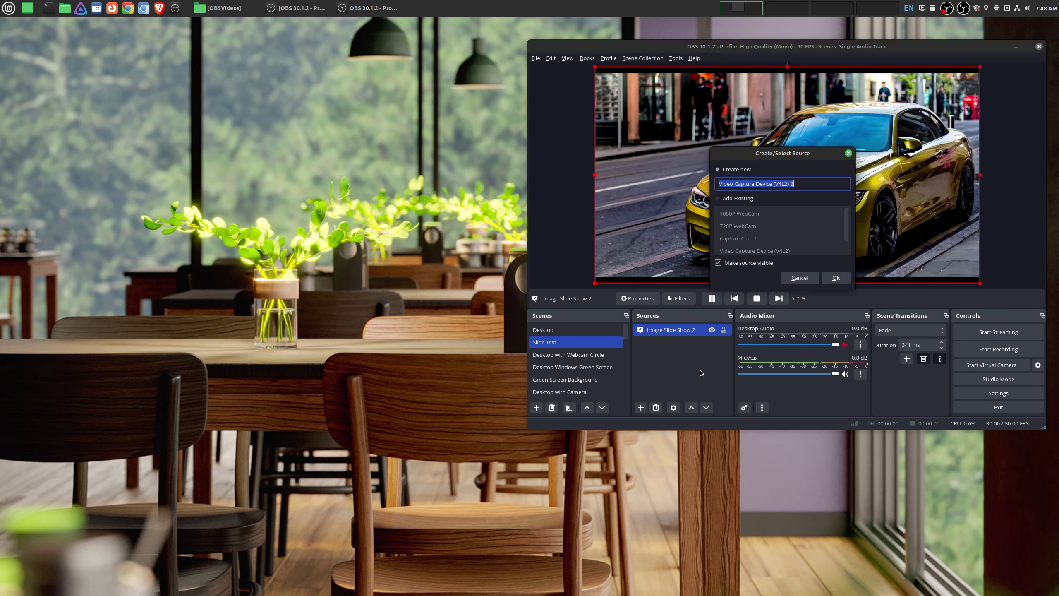
click(752, 201)
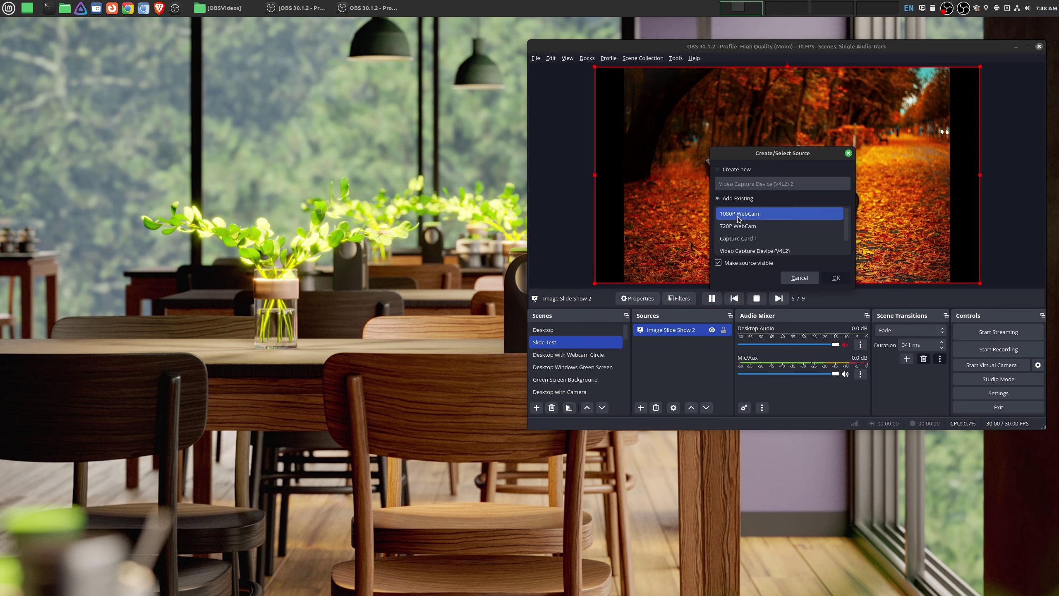
click(836, 278)
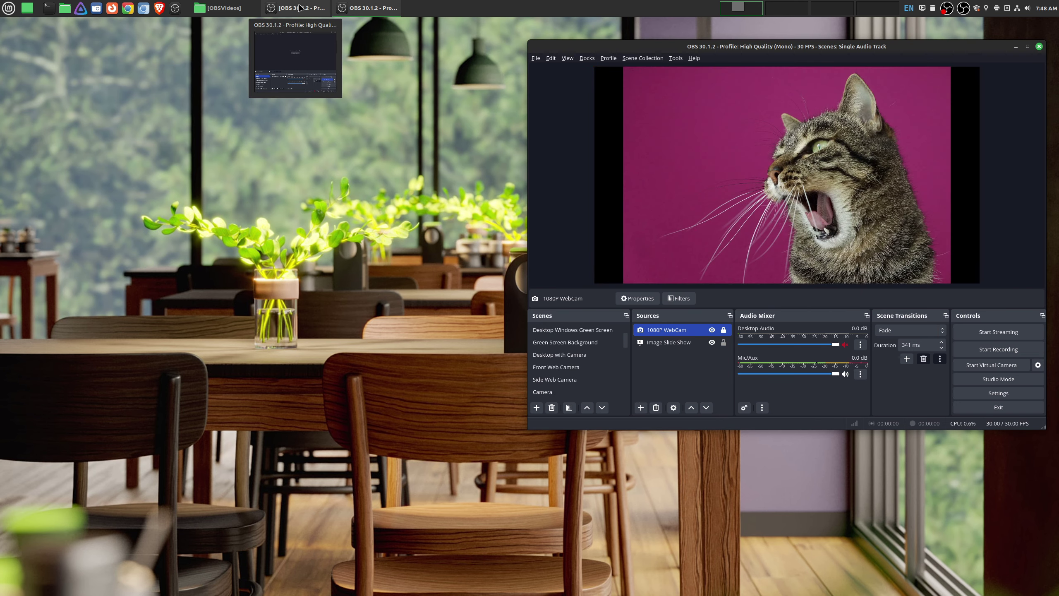
- Bring up the other OBS window that is recording and switch it to the Slide Show scene
click(301, 8)
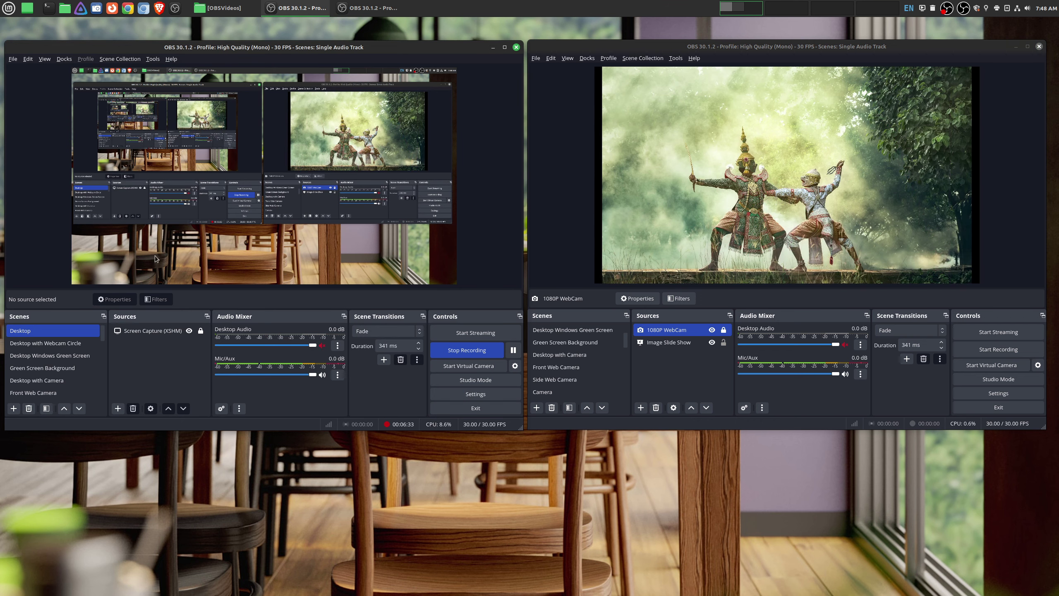
scroll(54, 367, down, 1)
click(56, 356)
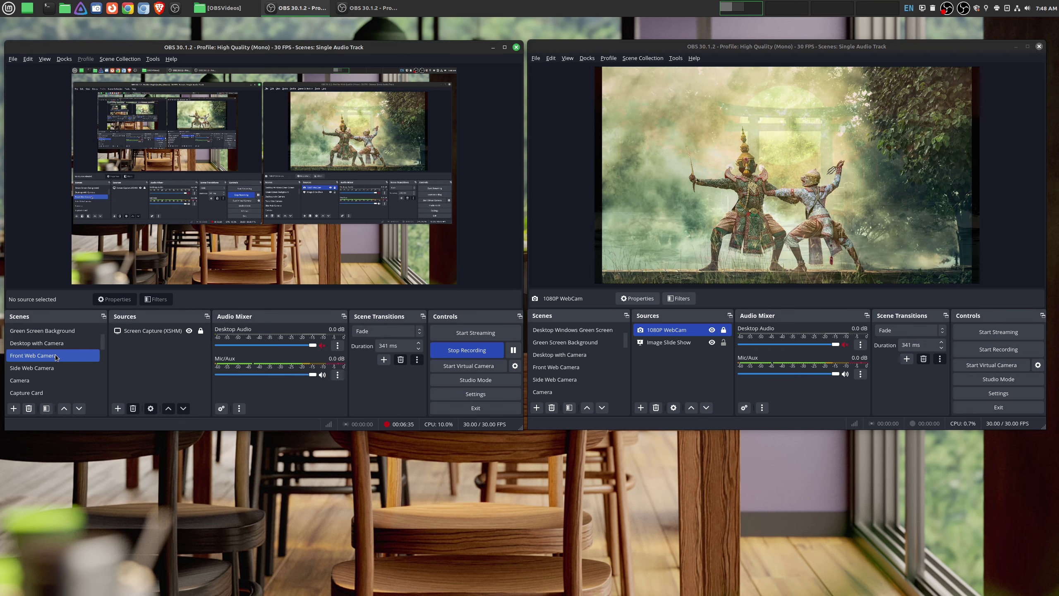
scroll(56, 356, down, 5)
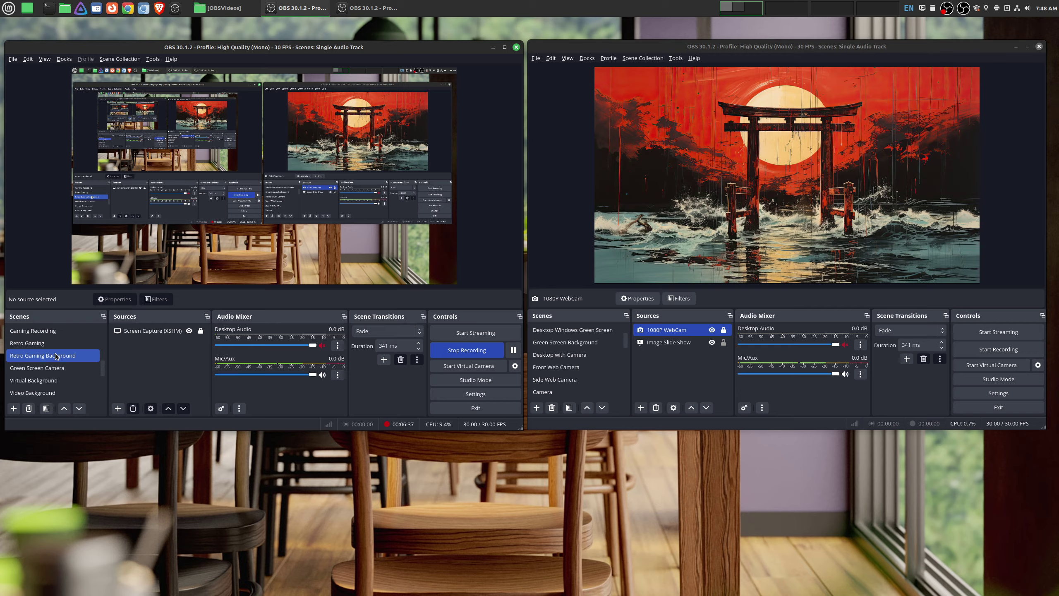
scroll(56, 356, down, 1)
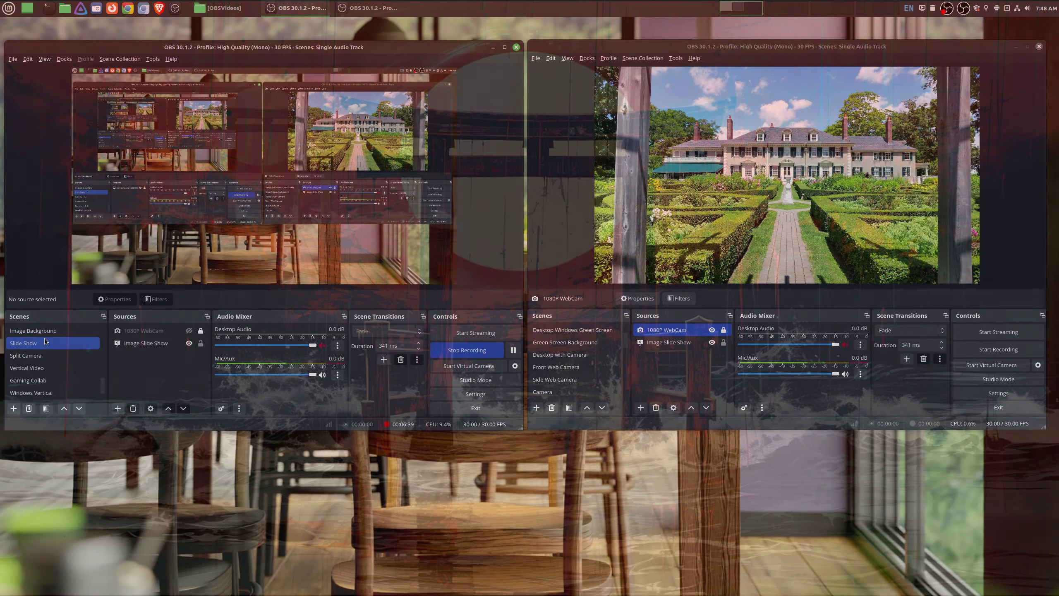